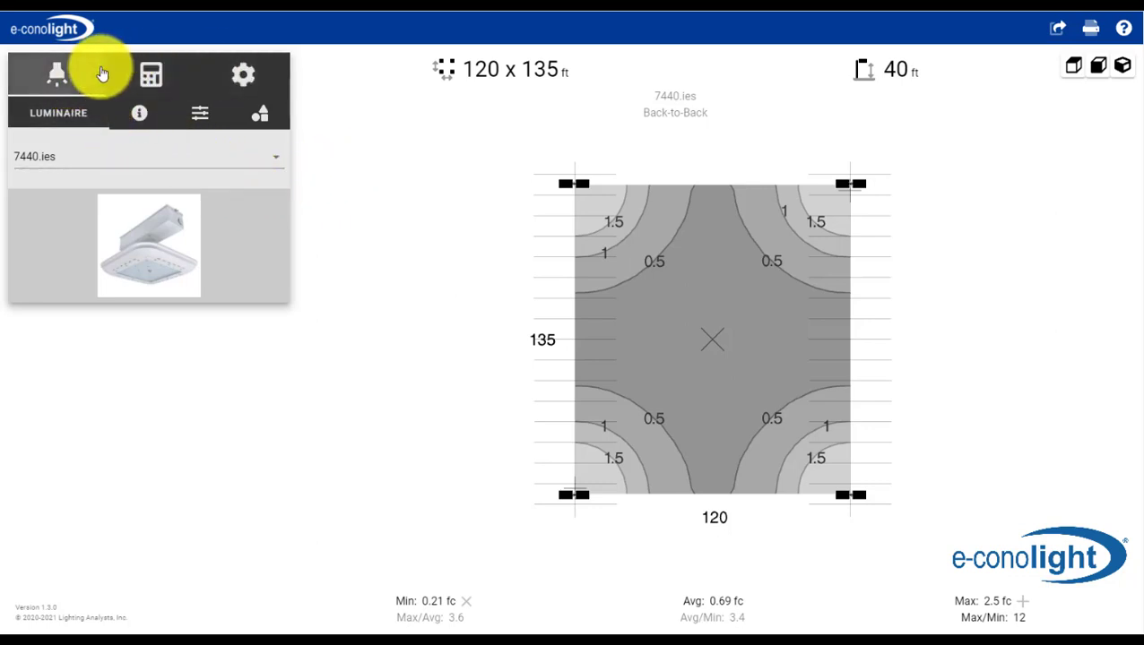
Move from the Luminaire panel to Layout and then Units, showing distance in ft and illuminance in fc.
left_click(47, 112)
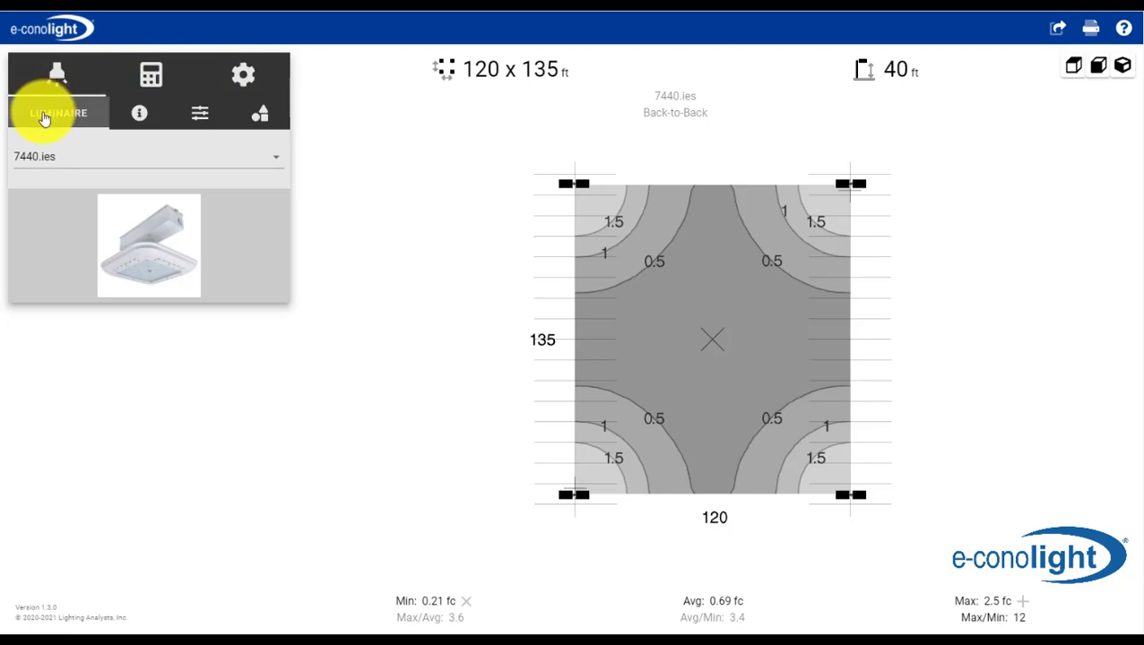
left_click(55, 76)
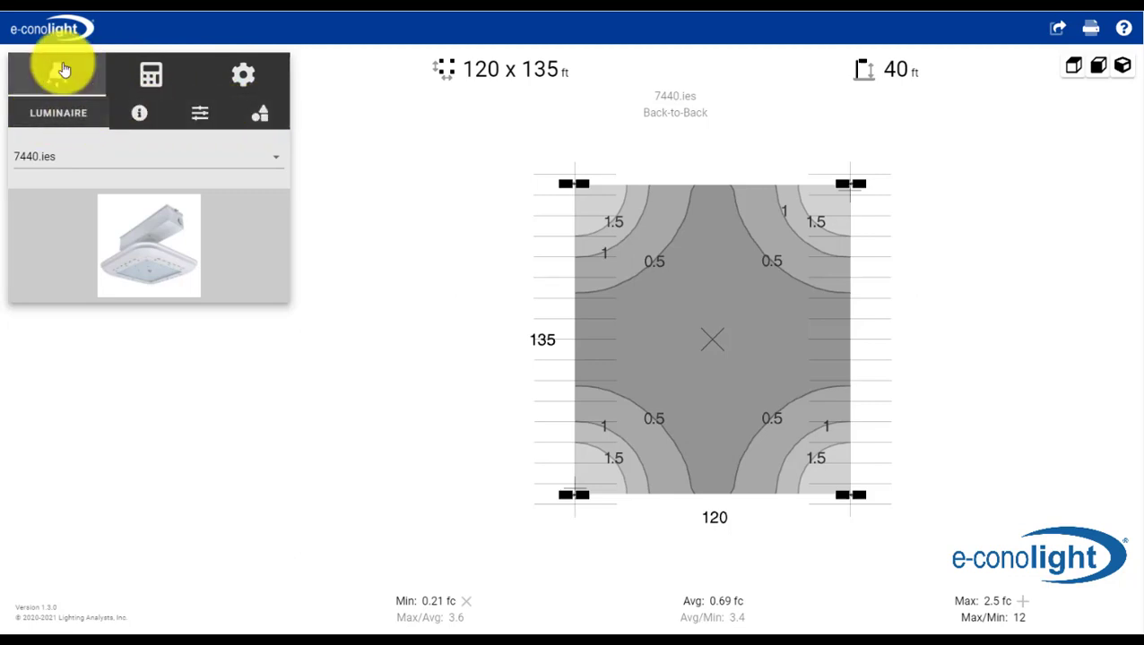
left_click(148, 79)
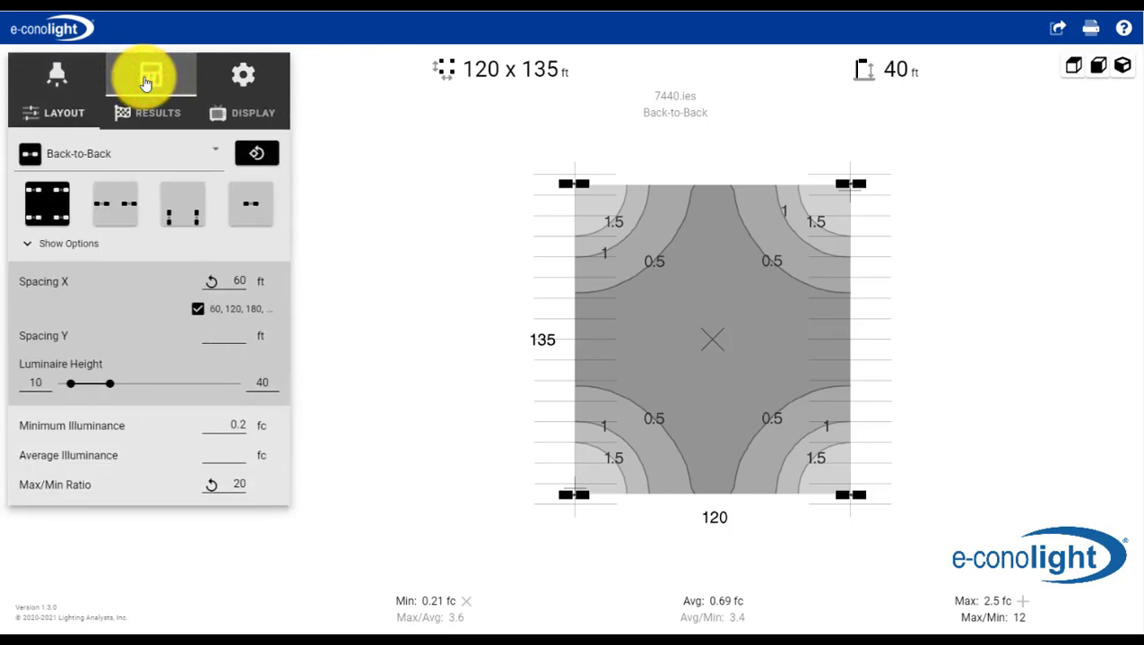
left_click(239, 79)
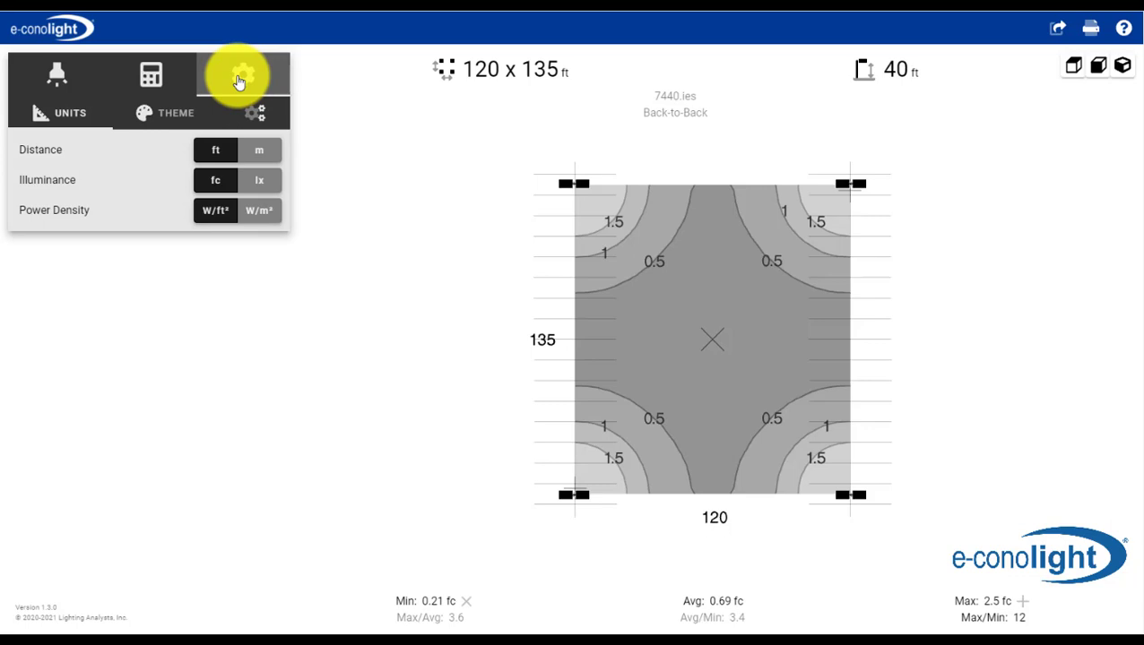
Select C-AR-A-AL5-22L-40K-UL-BZ.ies as the luminaire, giving a 240 x 255 ft layout.
left_click(59, 81)
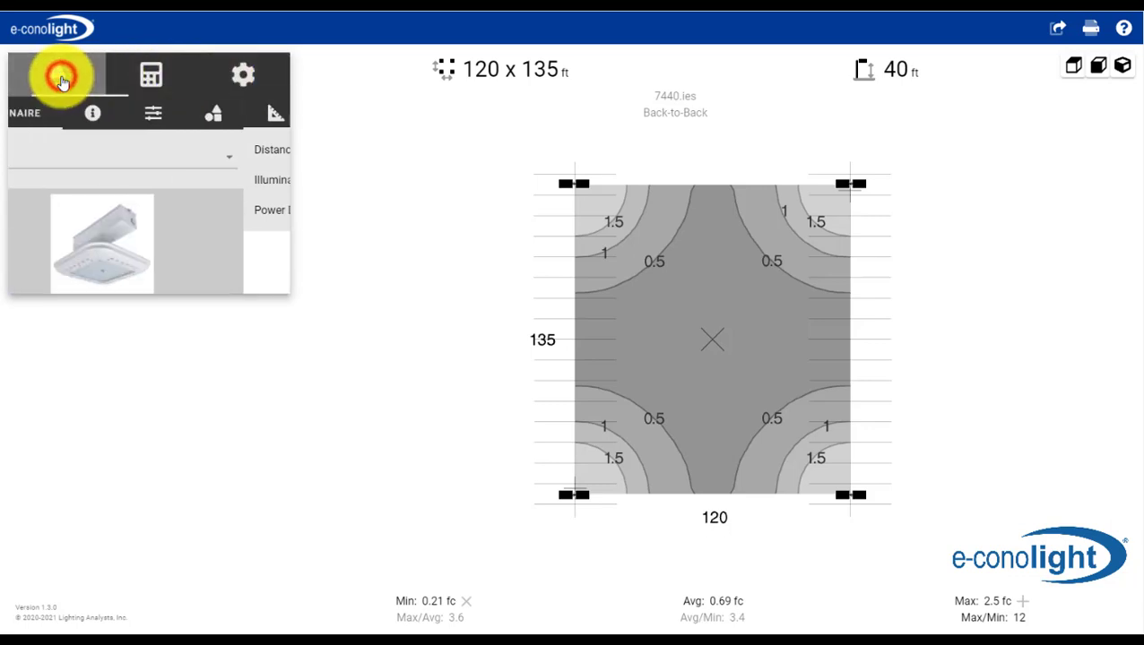
left_click(153, 153)
scroll(121, 254, "down", 2)
scroll(121, 253, "up", 2)
scroll(121, 253, "down", 6)
scroll(122, 254, "down", 6)
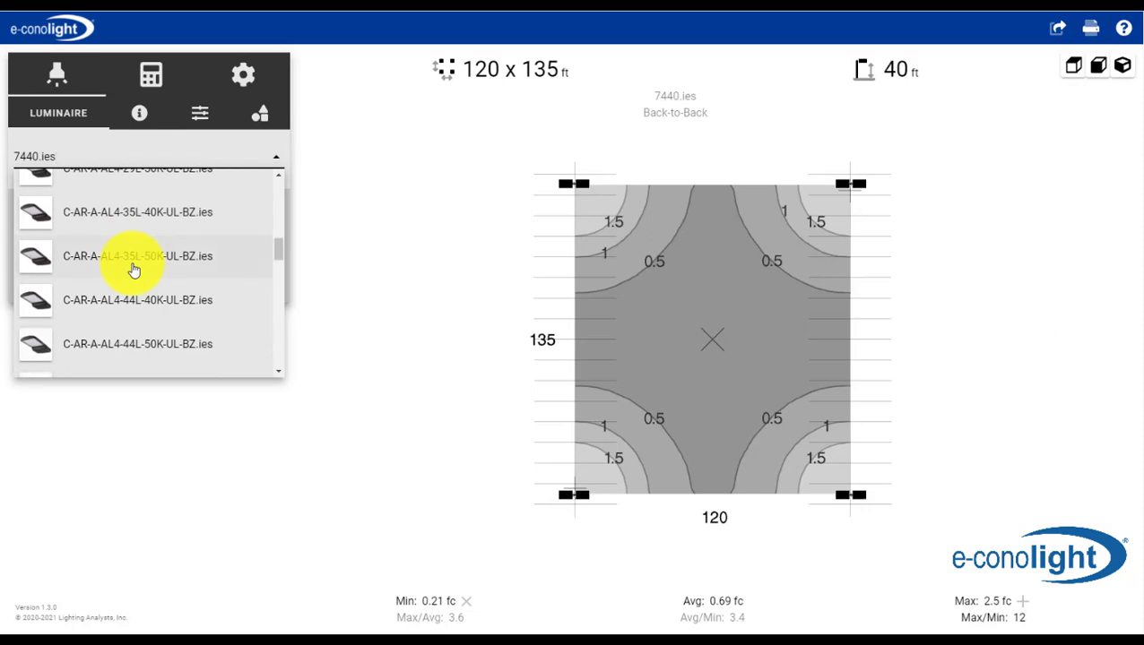
scroll(135, 274, "down", 3)
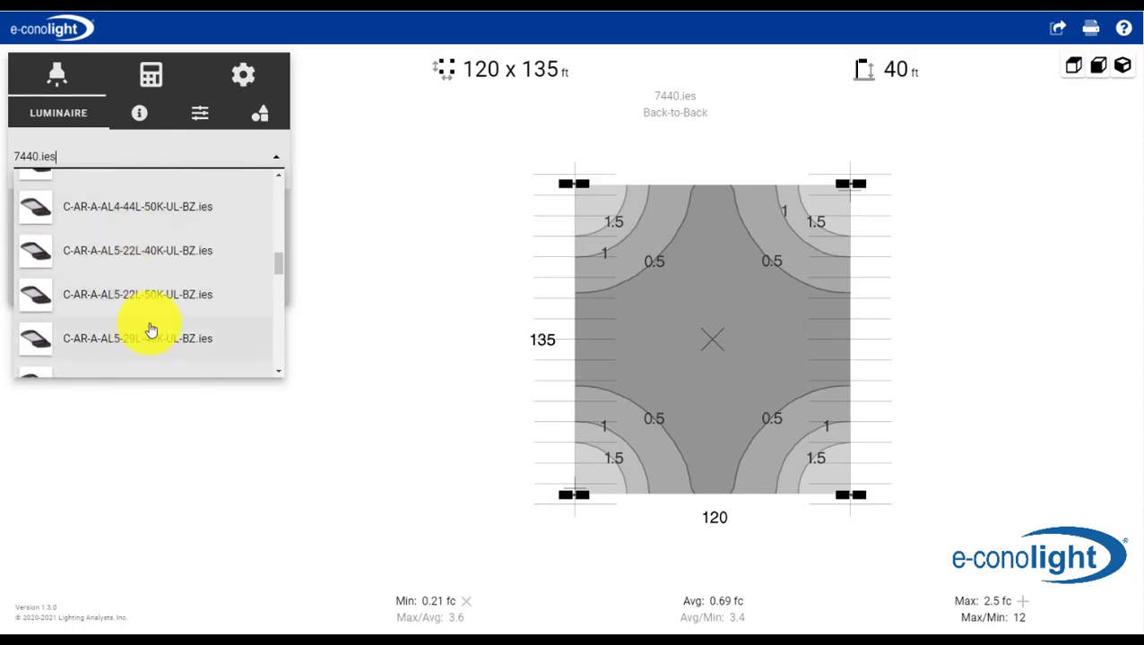
left_click(137, 250)
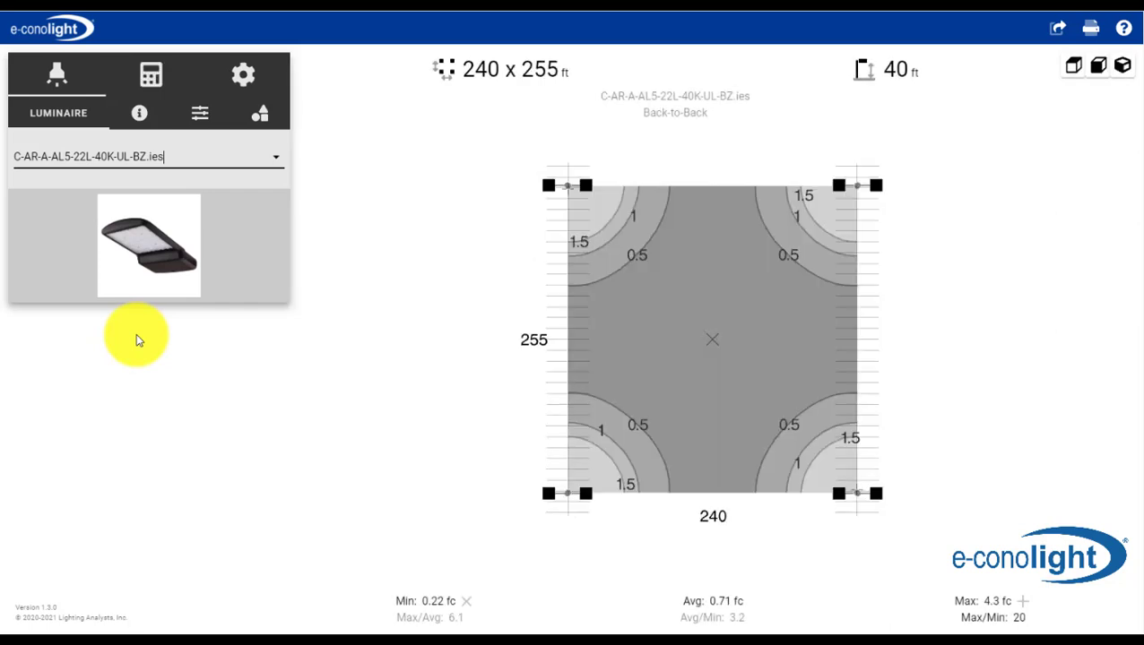
Enter a light loss factor of 1 in the fixture info, then return to the Luminaire panel.
left_click(140, 113)
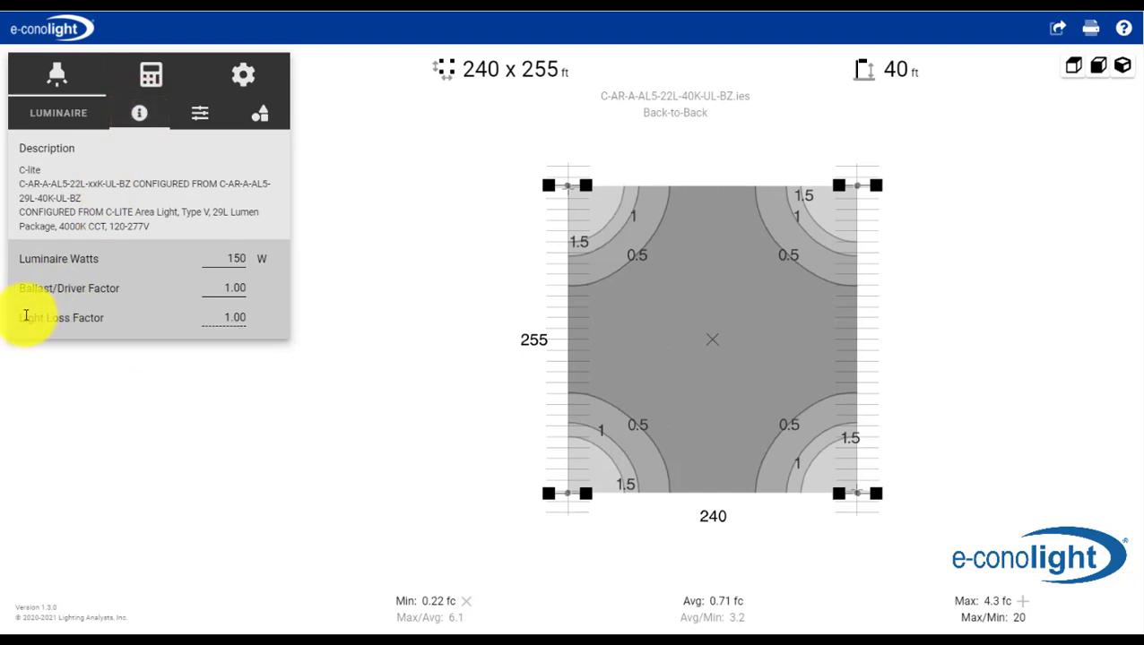
left_click(220, 316)
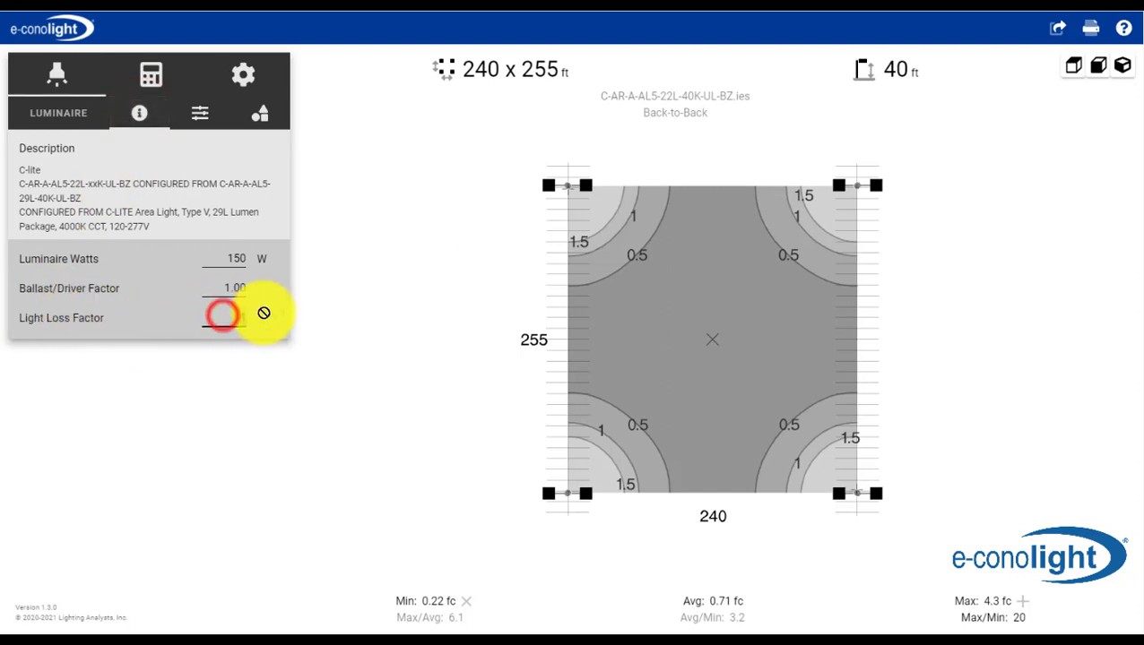
type("1")
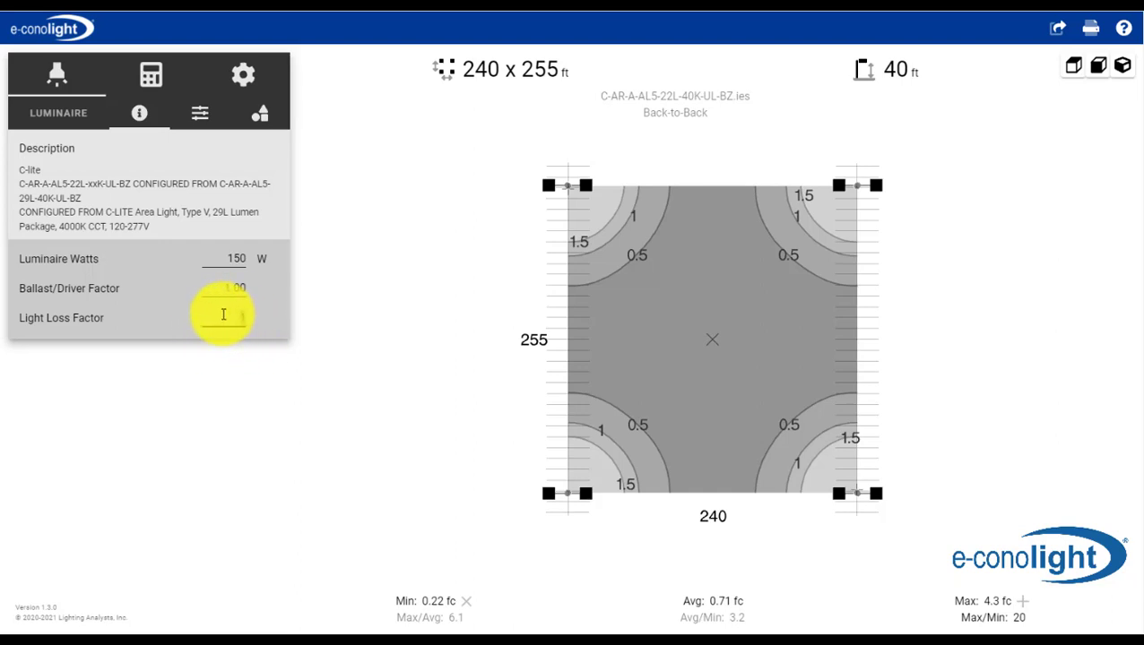
left_click(47, 108)
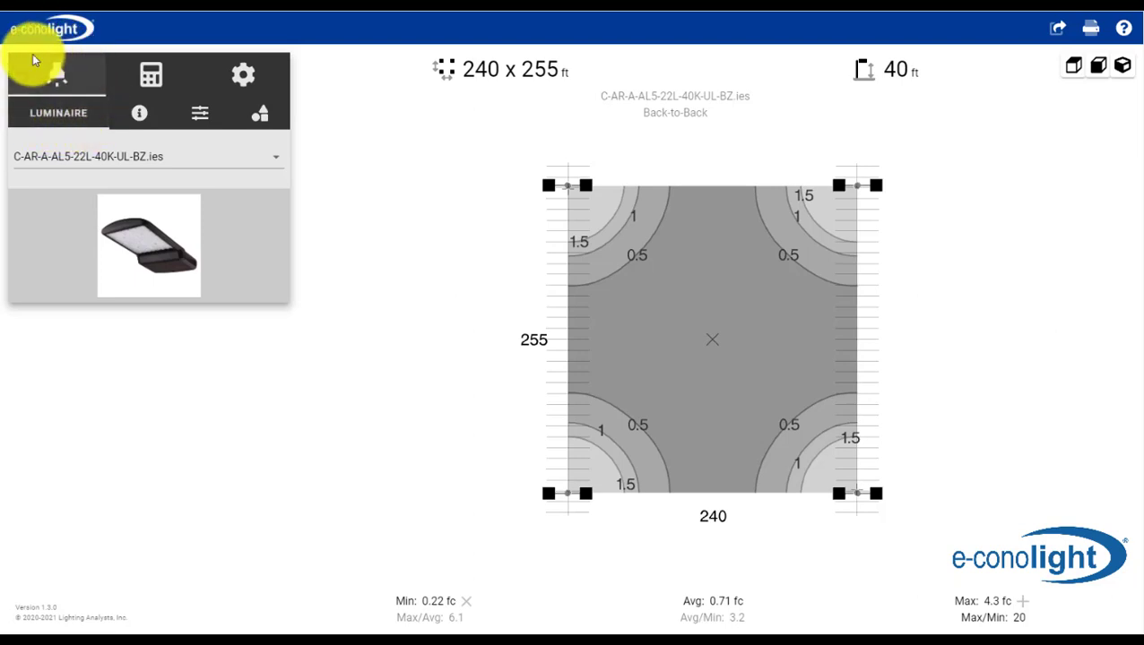
Choose the Single (Arm) pole arrangement and rotate the fixtures, yielding a 180 x 215 ft layout.
left_click(148, 77)
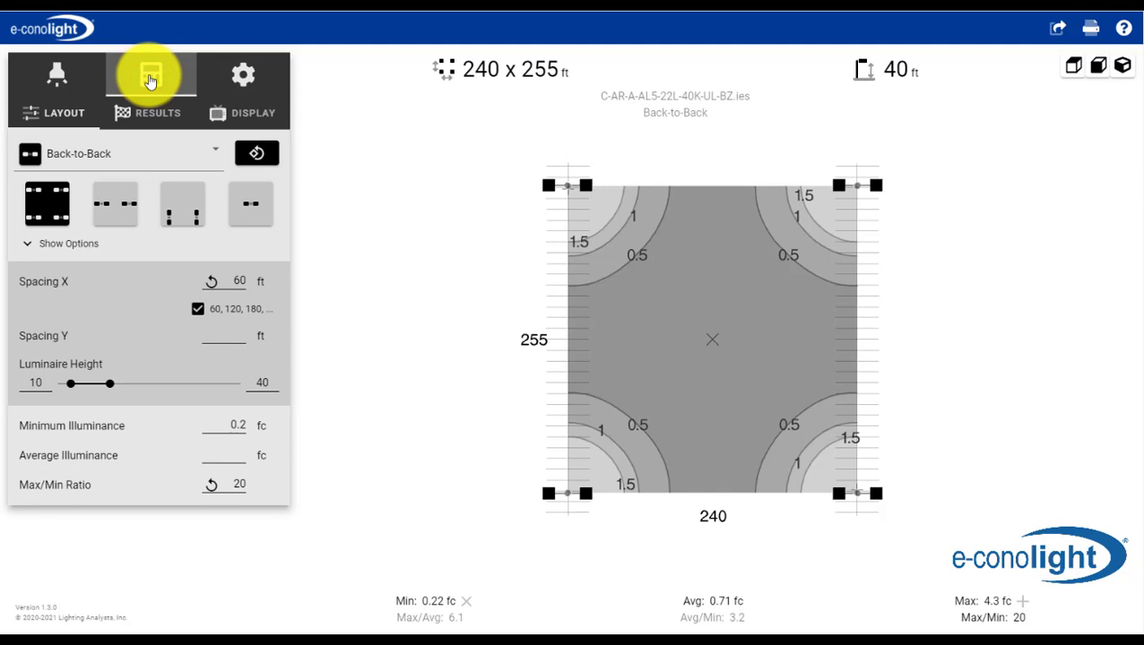
left_click(210, 146)
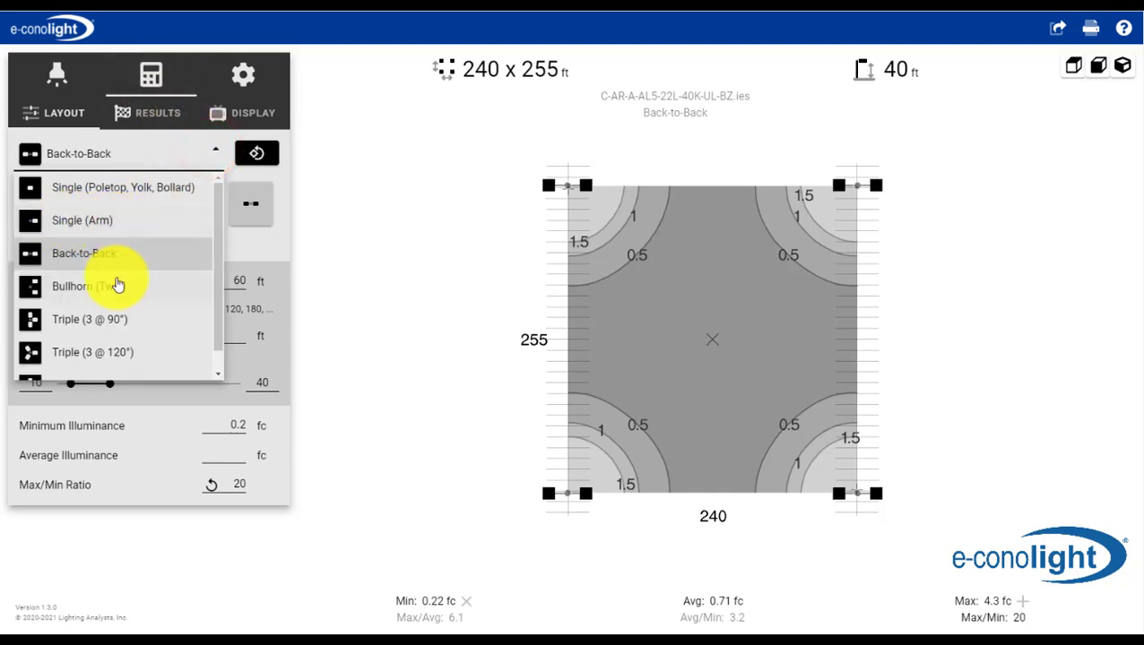
scroll(117, 284, "down", 1)
scroll(118, 284, "up", 1)
scroll(117, 285, "down", 1)
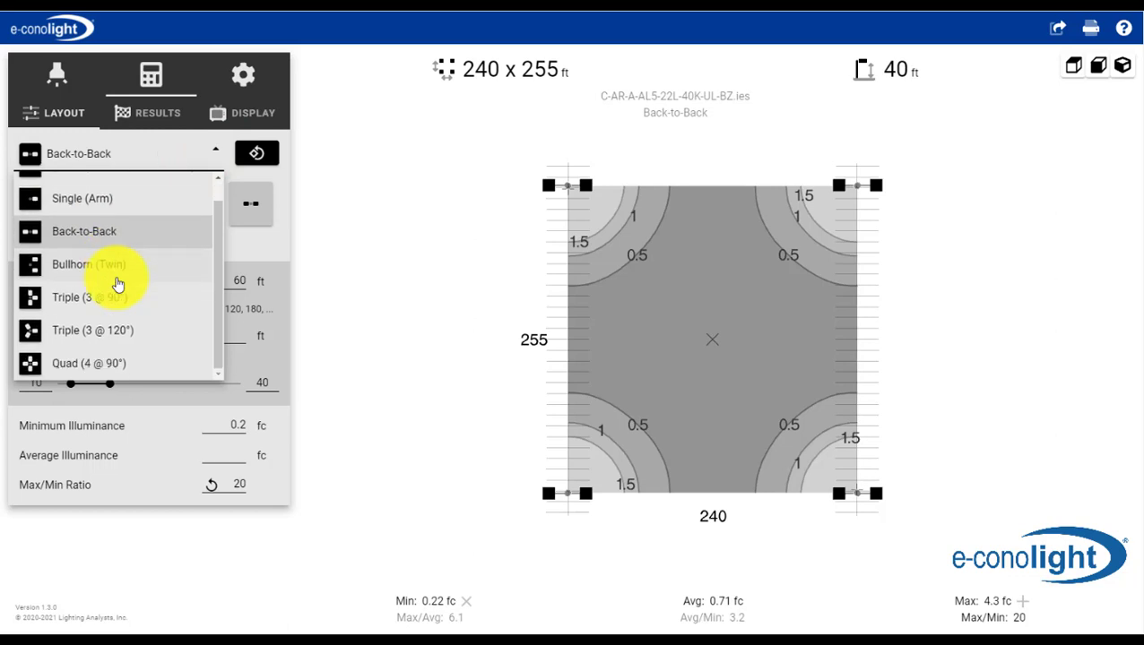
scroll(117, 284, "up", 1)
left_click(101, 224)
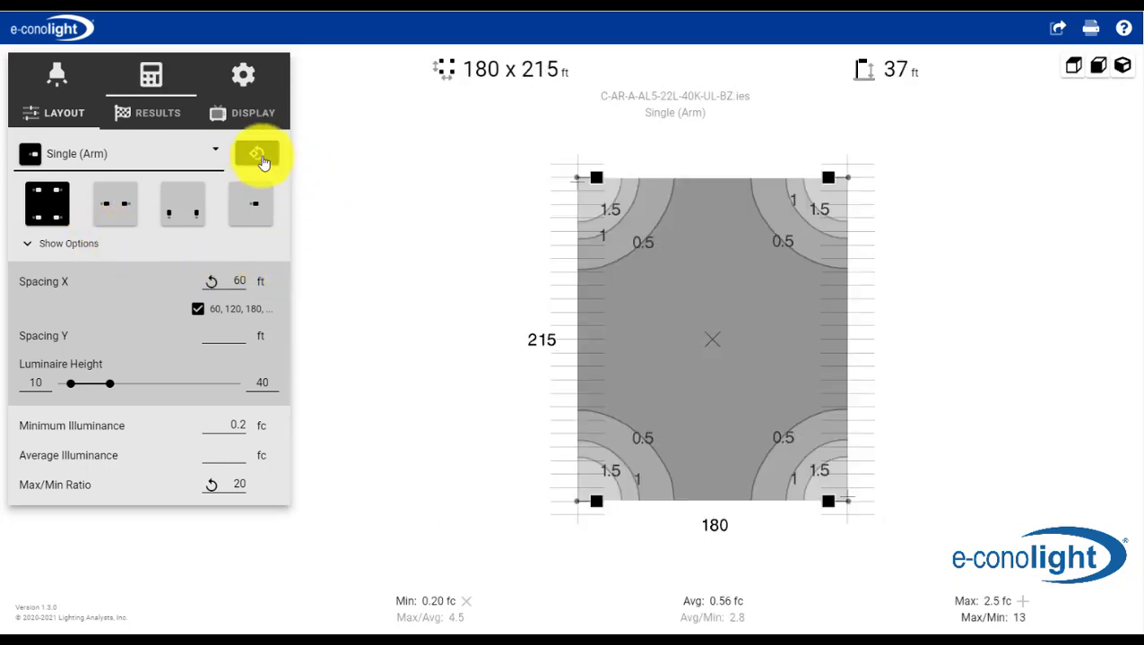
left_click(260, 157)
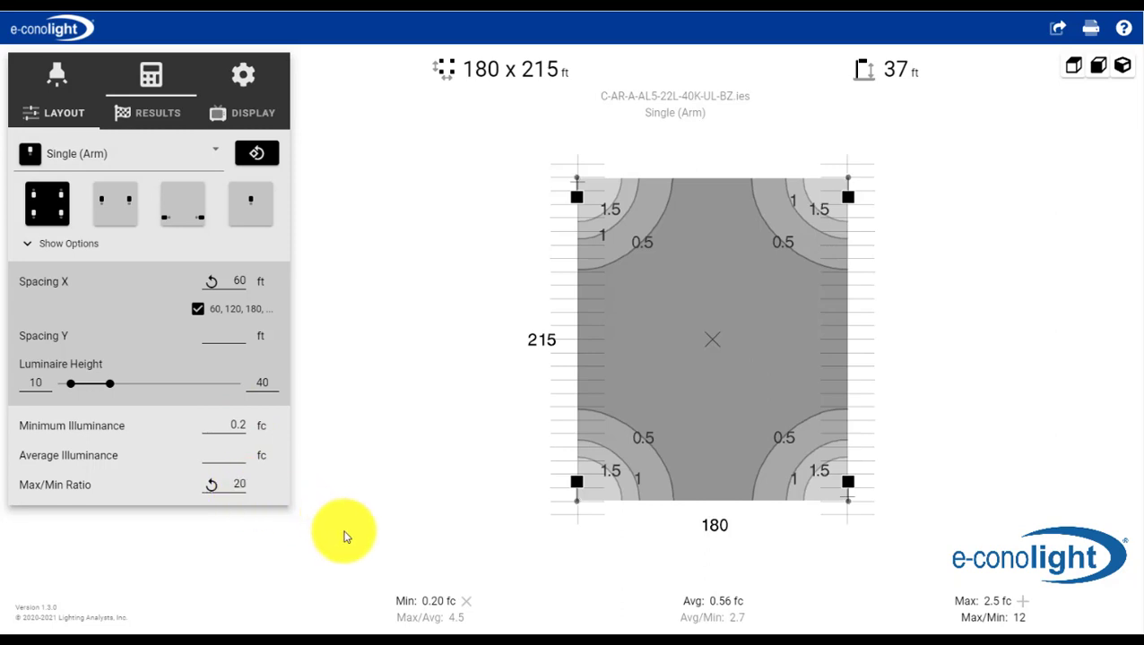
left_click_drag(398, 600, 460, 602)
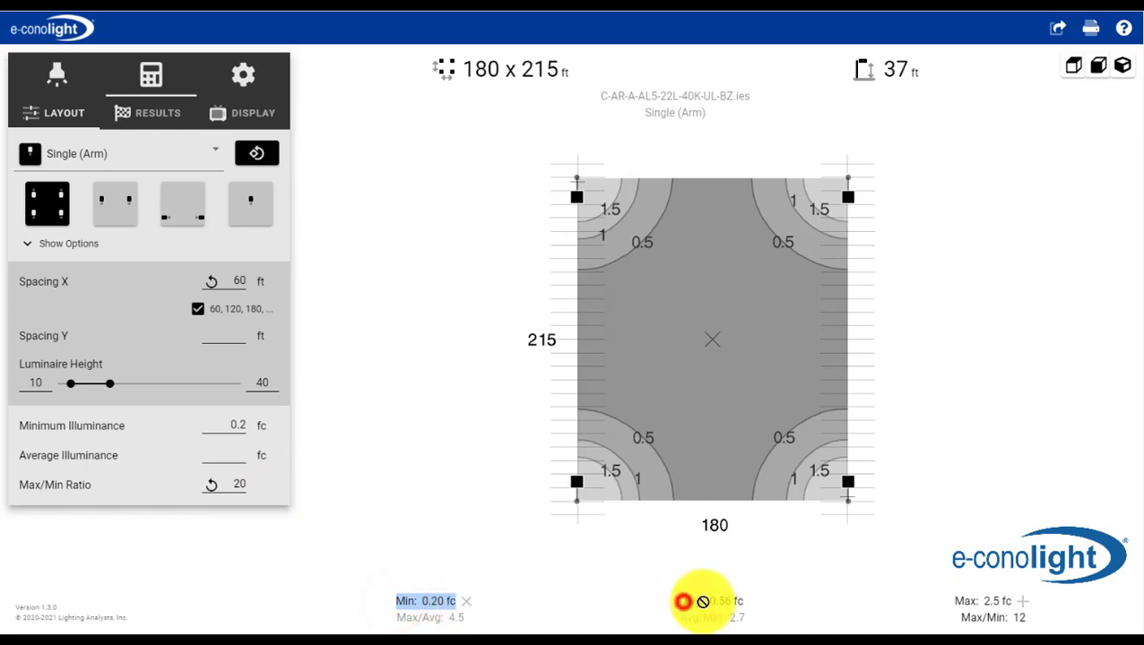
left_click(950, 602)
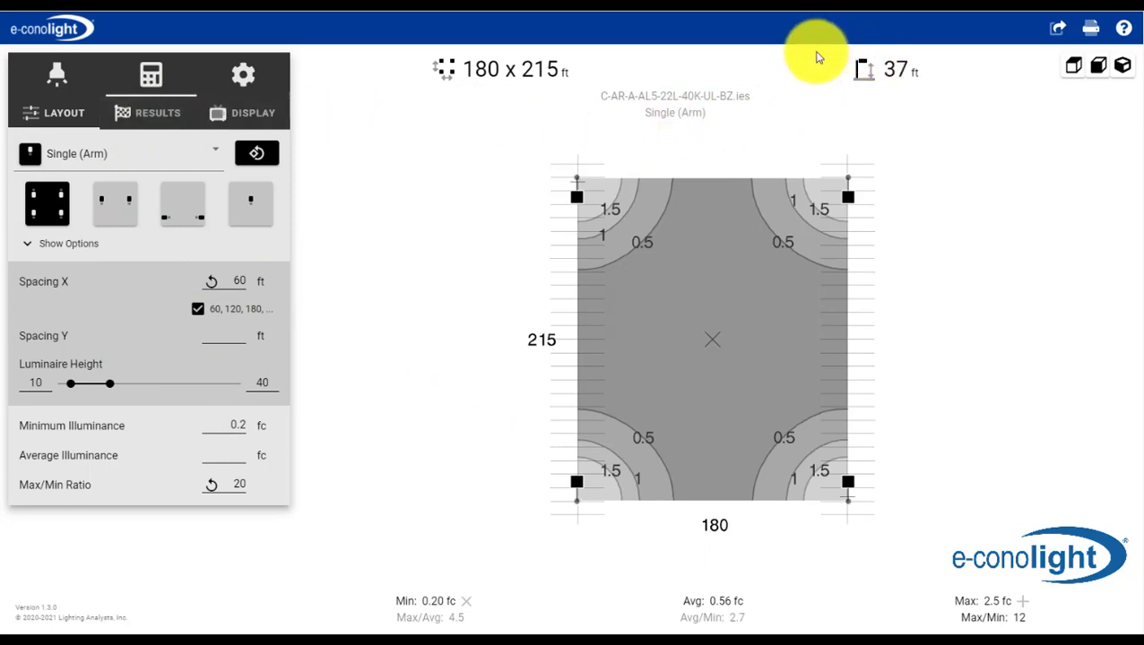
left_click(144, 119)
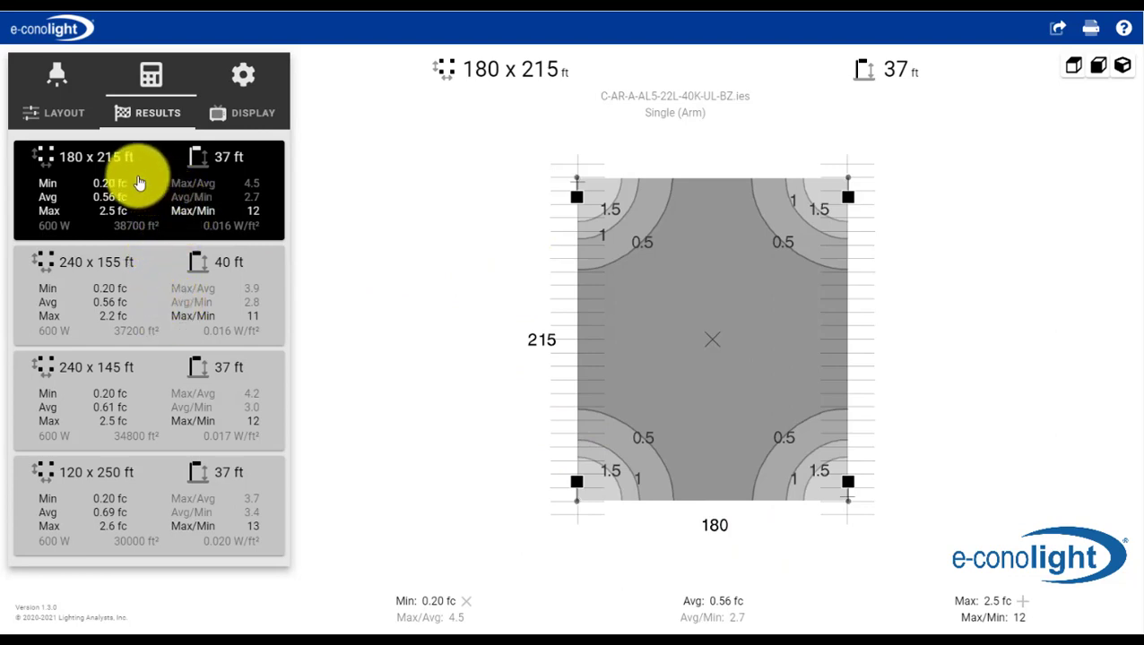
left_click(66, 117)
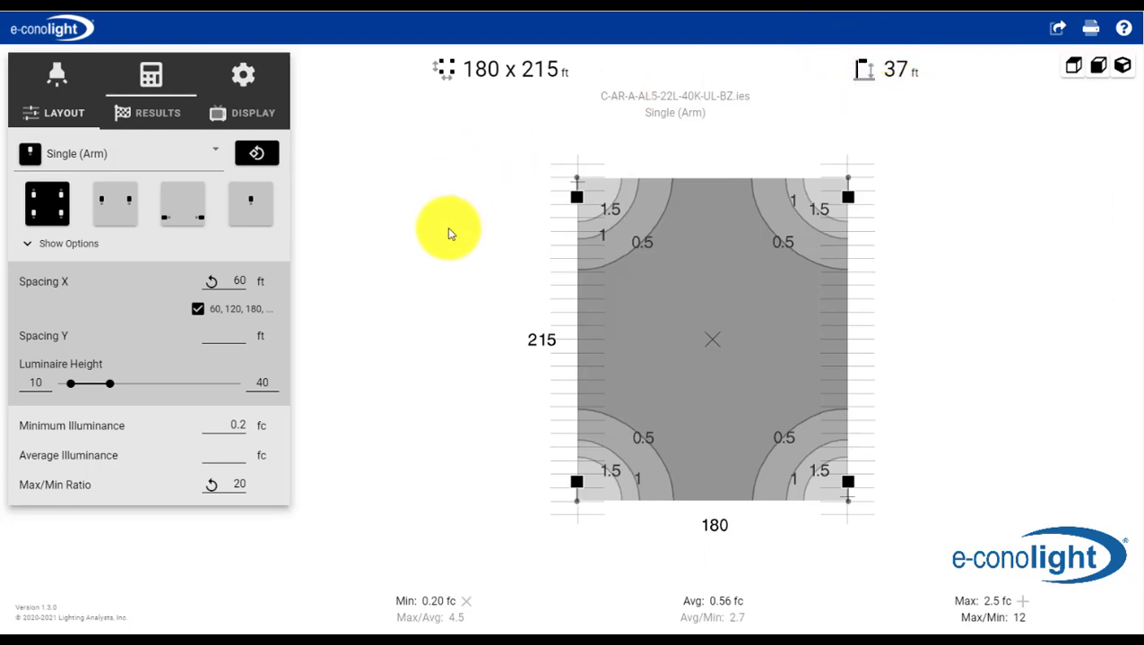
Turn off Spacing X multiples and set pole spacing to 120 ft across and 160 ft lengthwise.
left_click(198, 311)
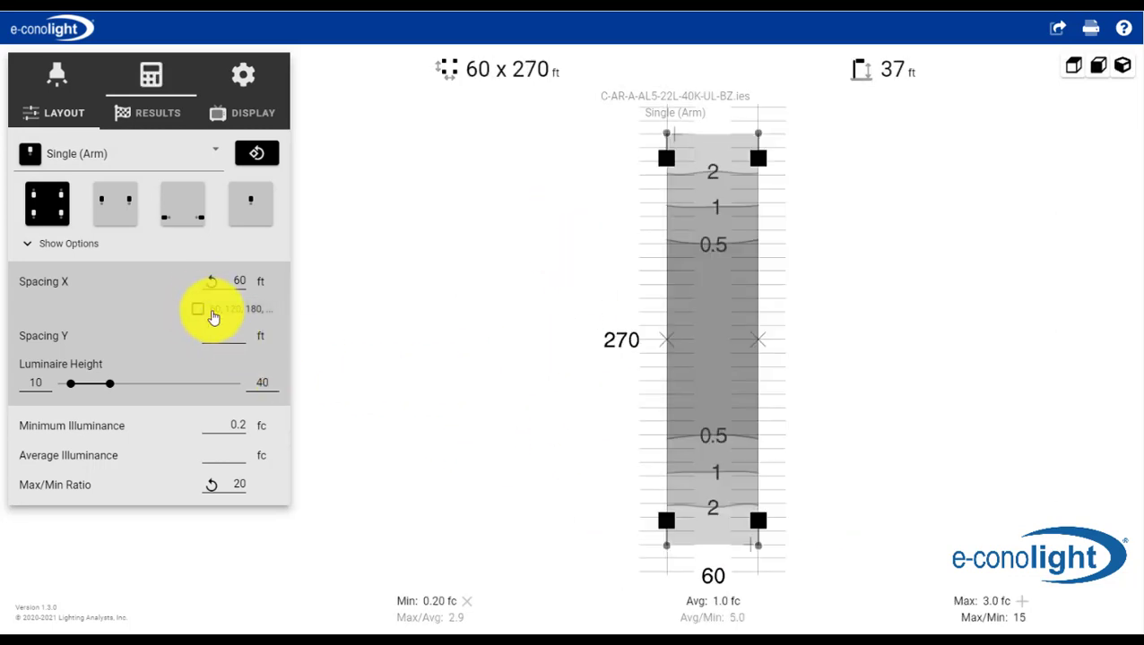
left_click(226, 280)
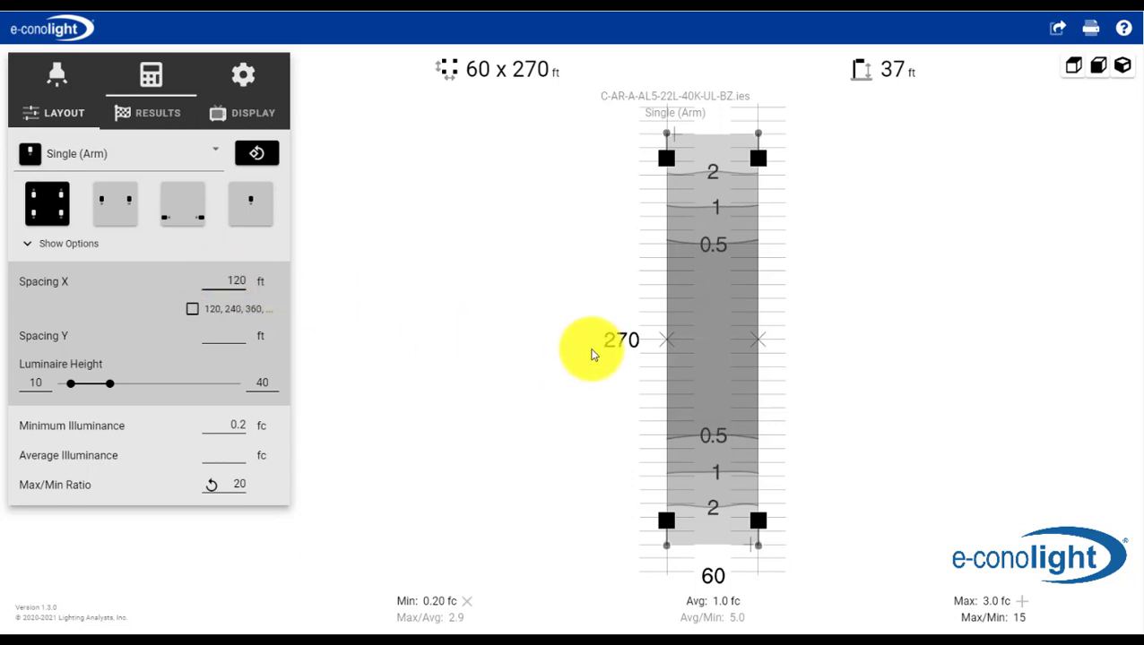
key("Tab")
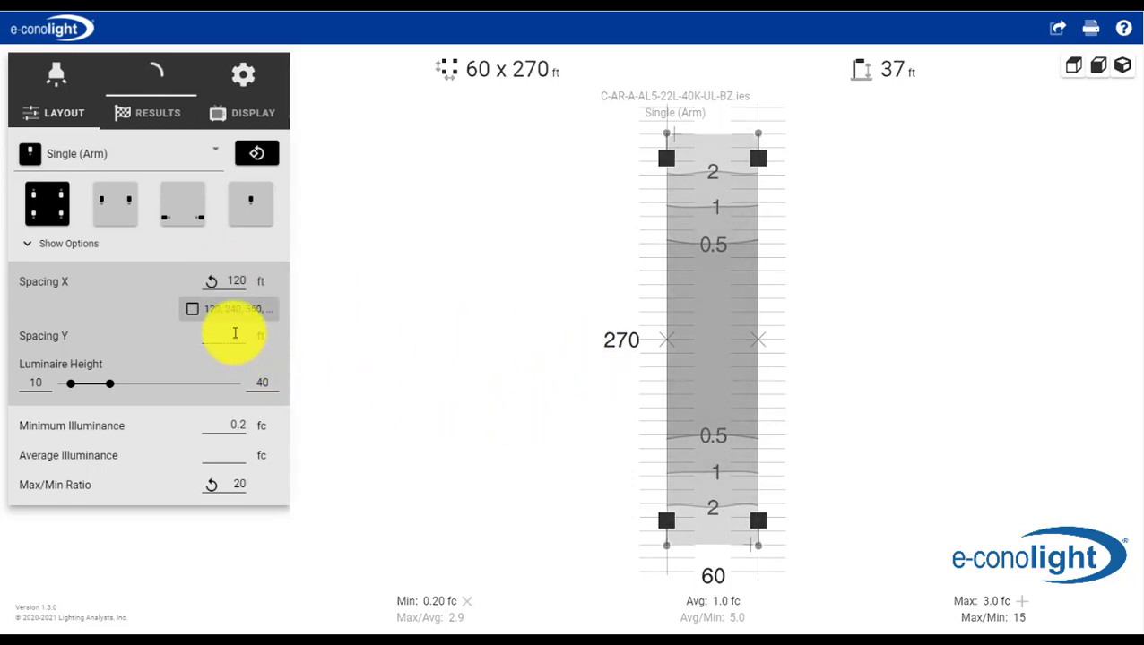
left_click(235, 334)
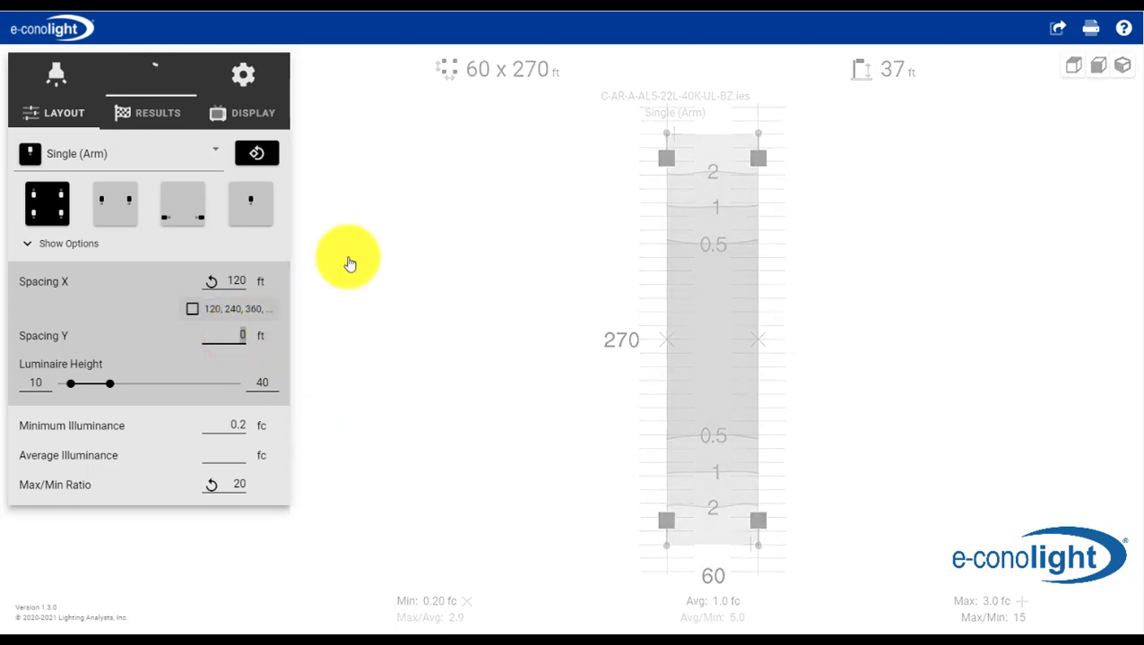
type("160")
key("Tab")
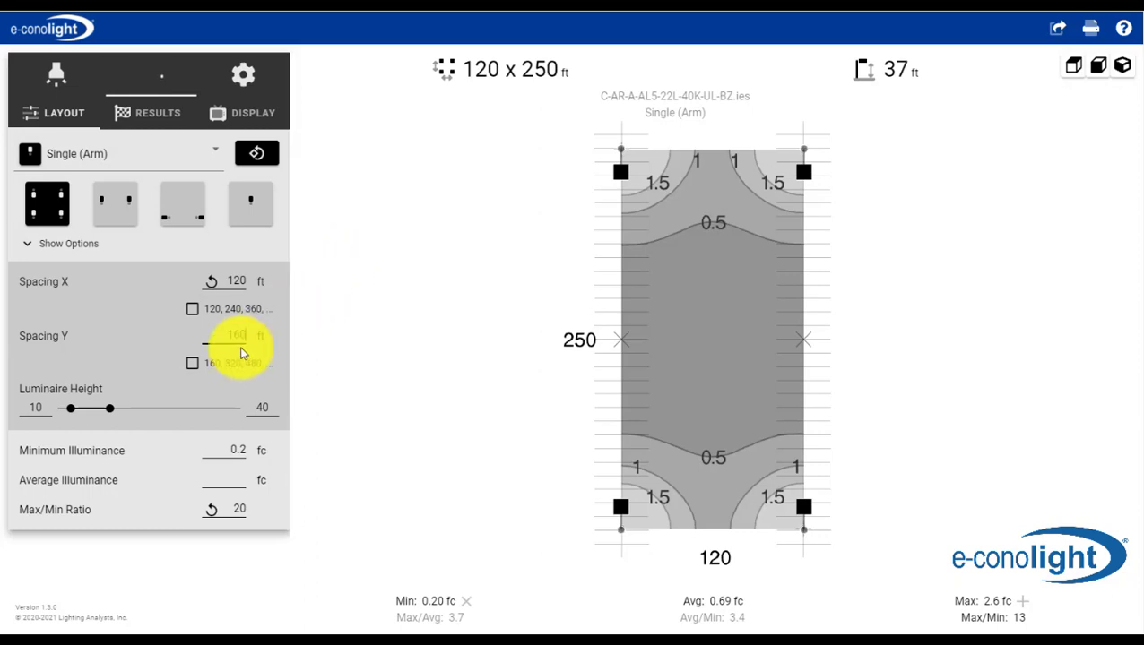
Set both the minimum and maximum luminaire height to 25 ft.
left_click(38, 408)
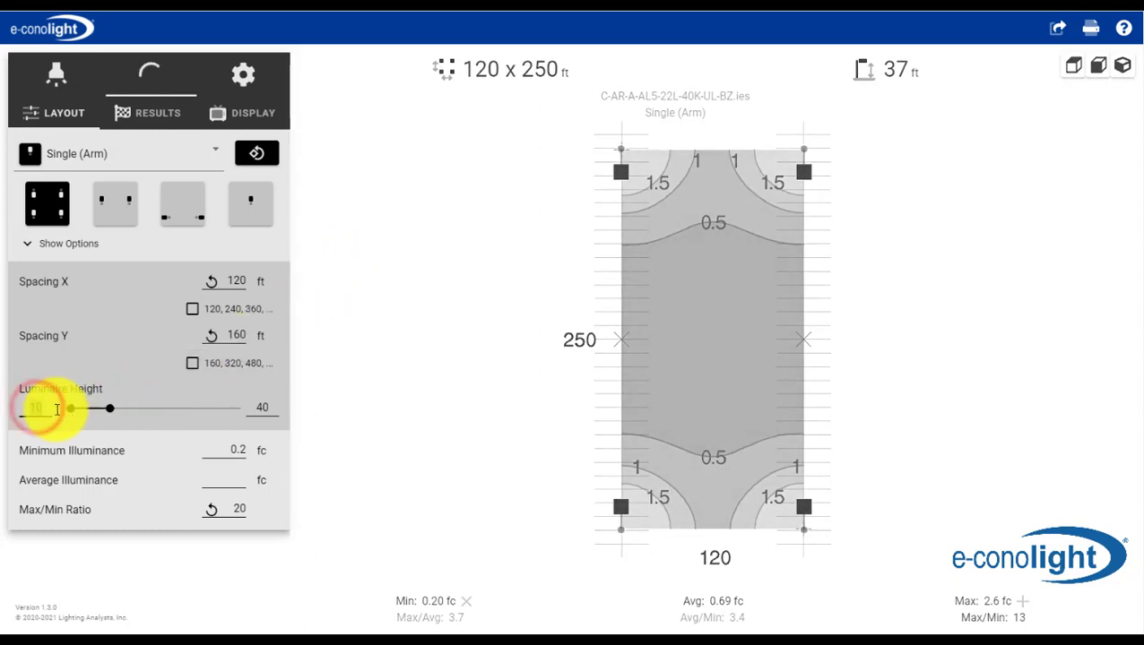
type("25")
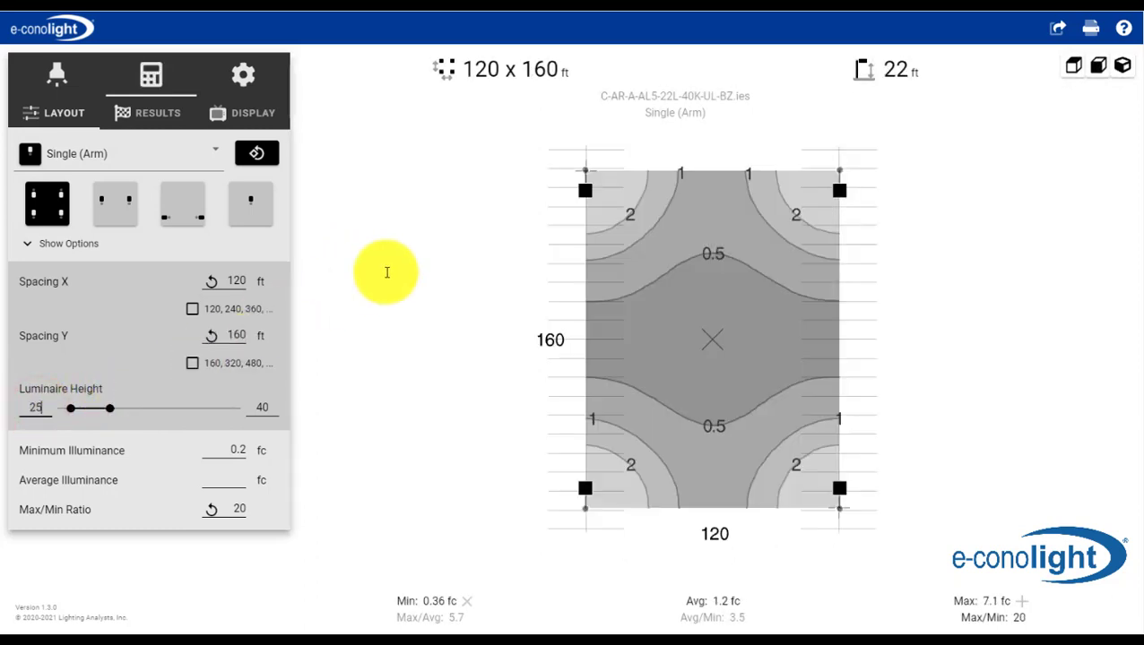
left_click(260, 408)
type("25")
key("Tab")
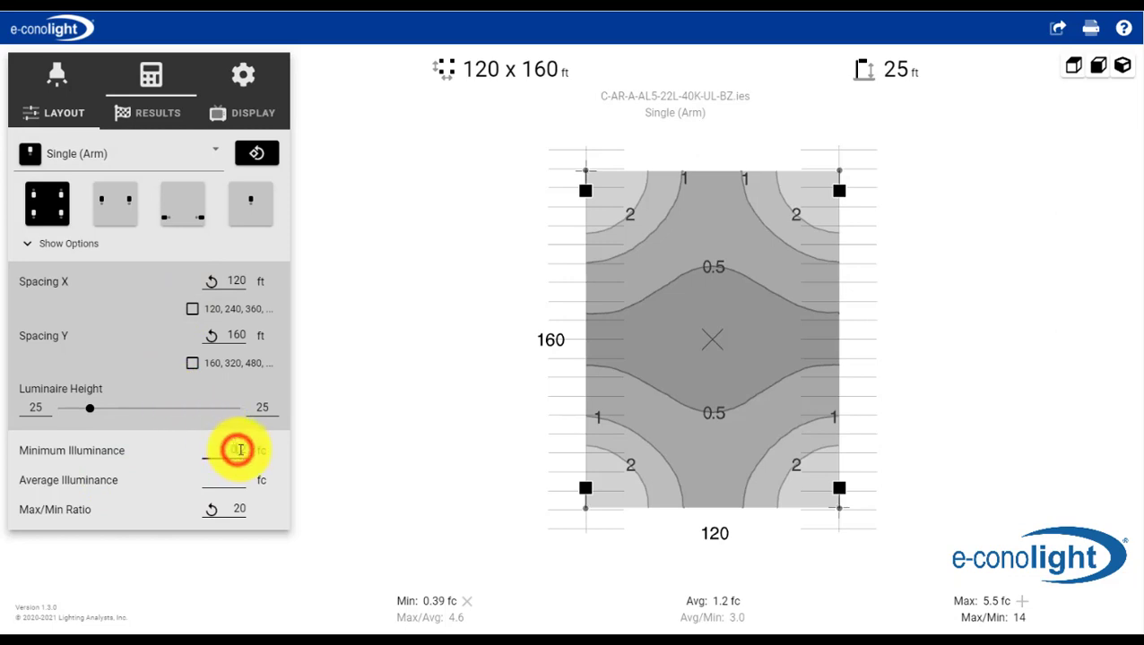
Enter targets of 0.5 fc minimum illuminance and a max/min ratio of 15.
left_click(240, 450)
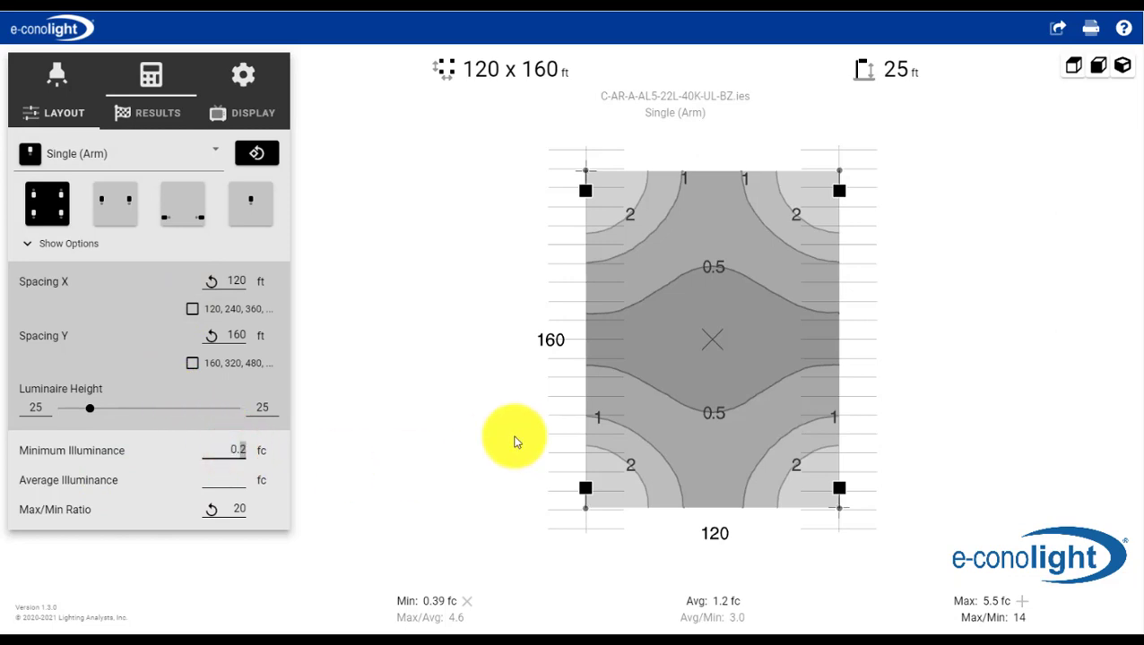
key("Tab")
type("0")
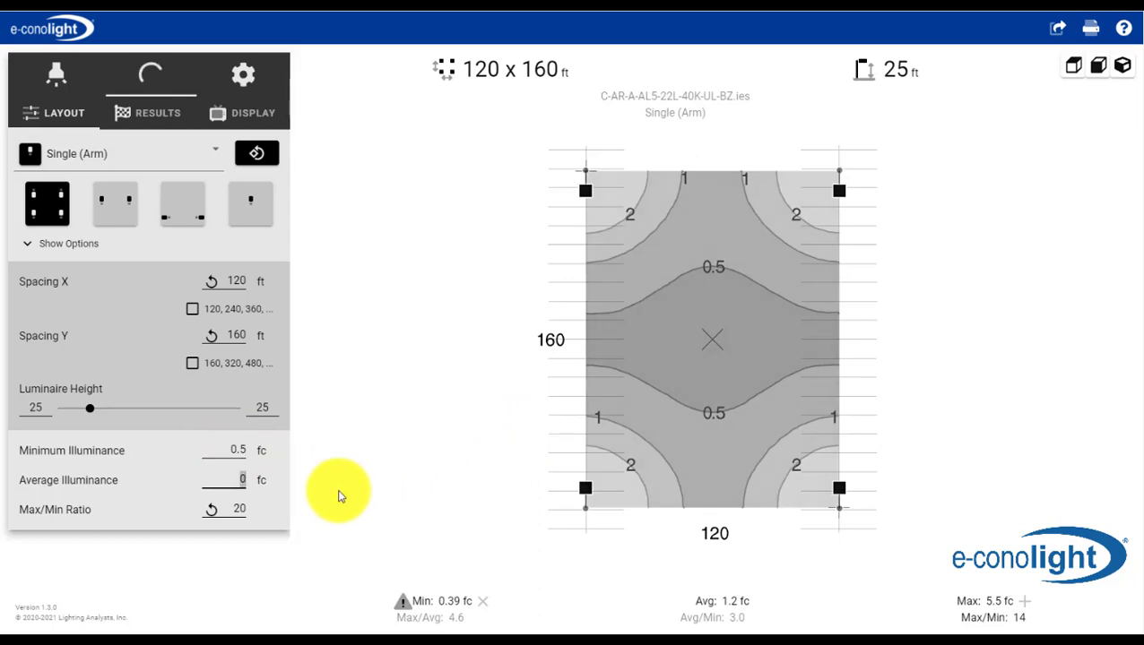
left_click(237, 509)
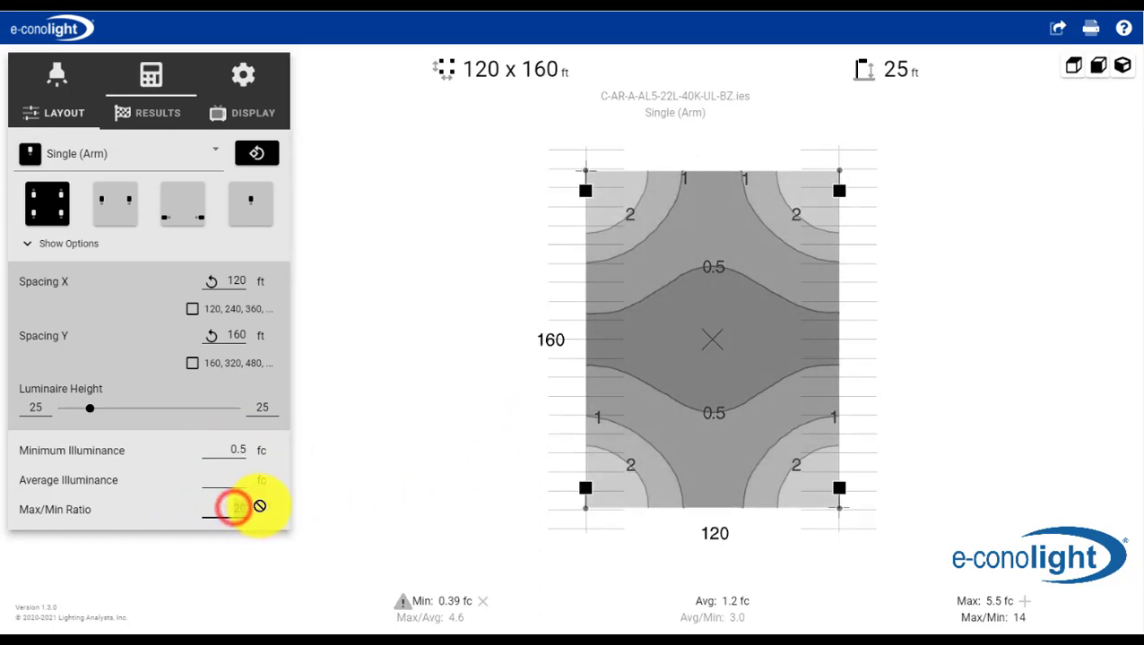
type("15")
key("Tab")
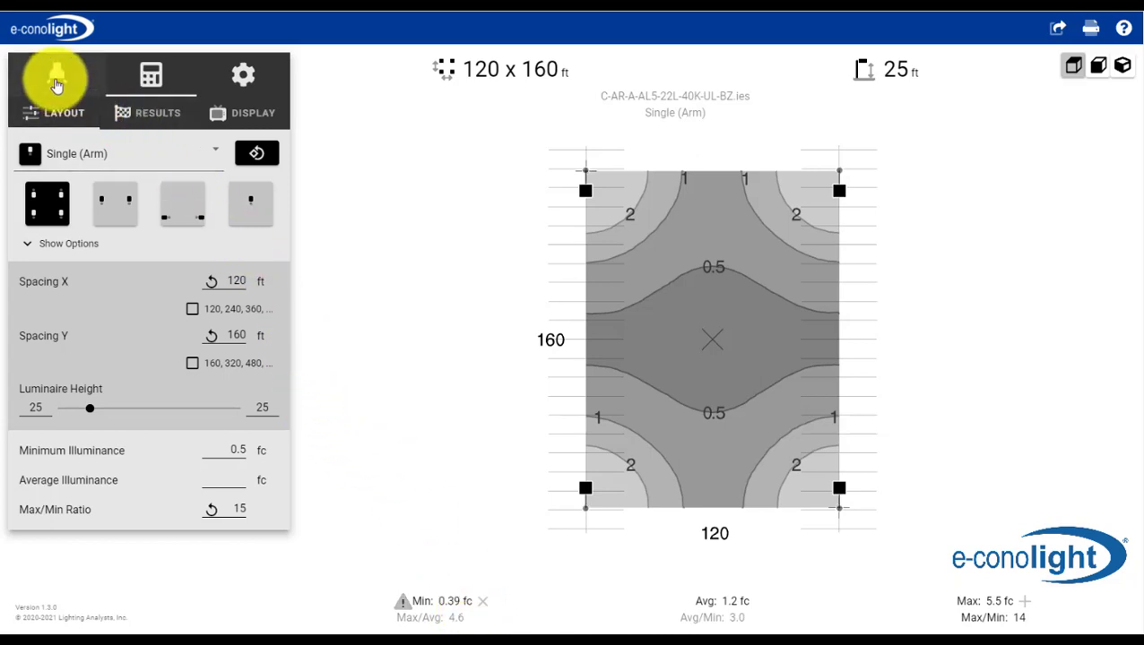
Switch the luminaire file to C-AR-A-AL5-29L-40K-UL-BZ.ies, raising the calculated minimum to 0.51 fc.
left_click(55, 80)
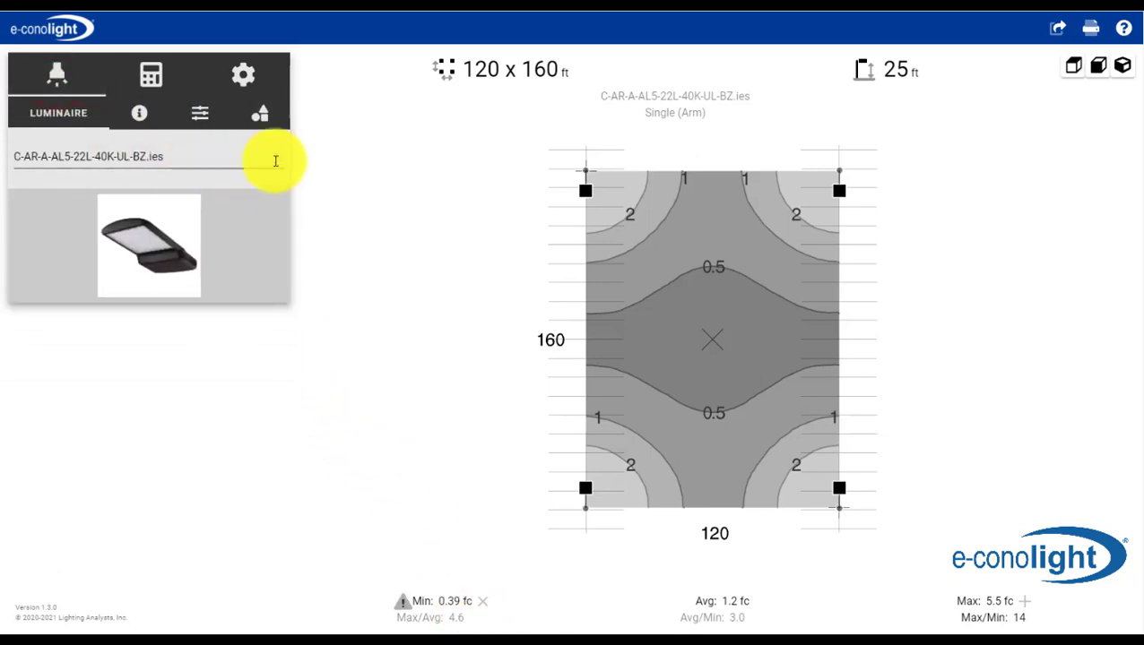
left_click(275, 157)
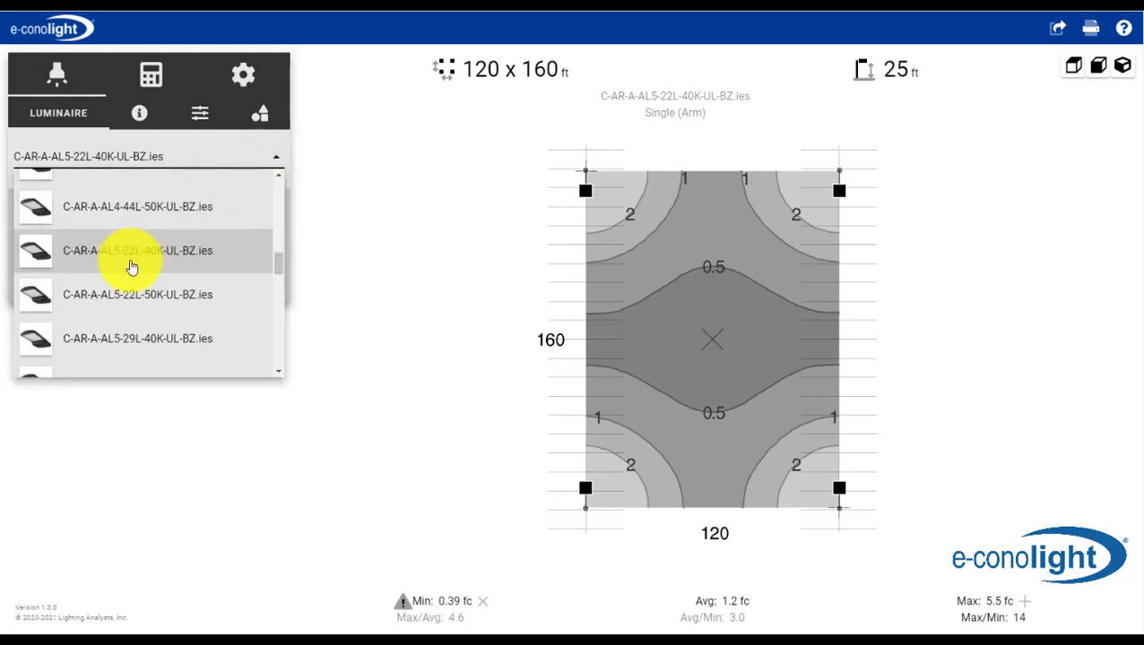
left_click(130, 345)
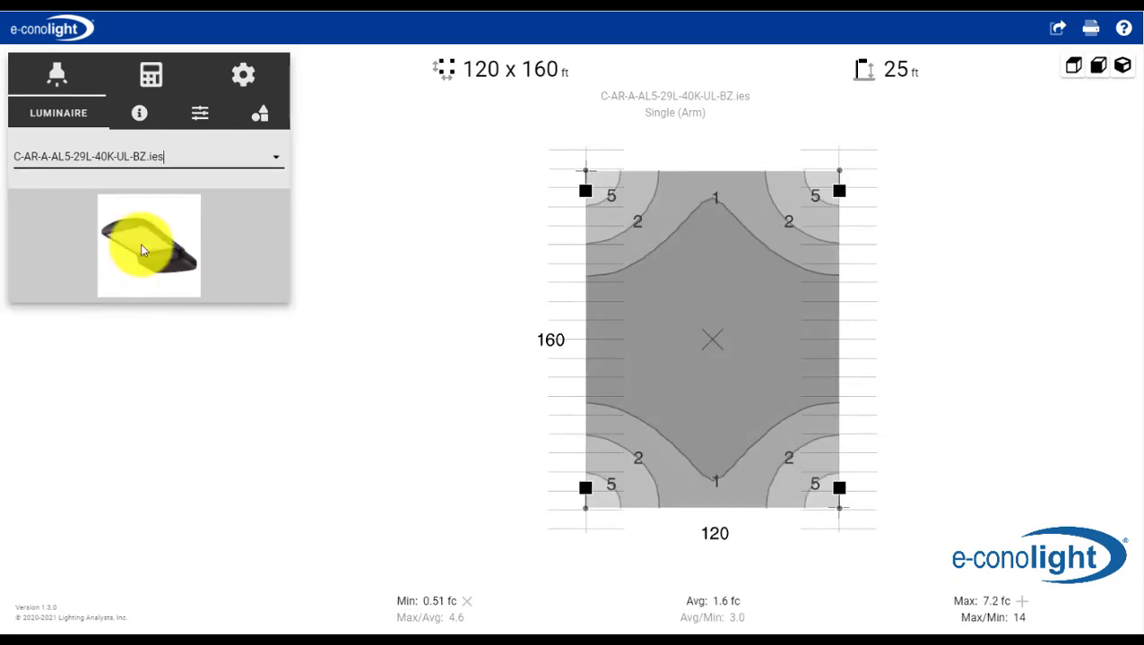
left_click(152, 77)
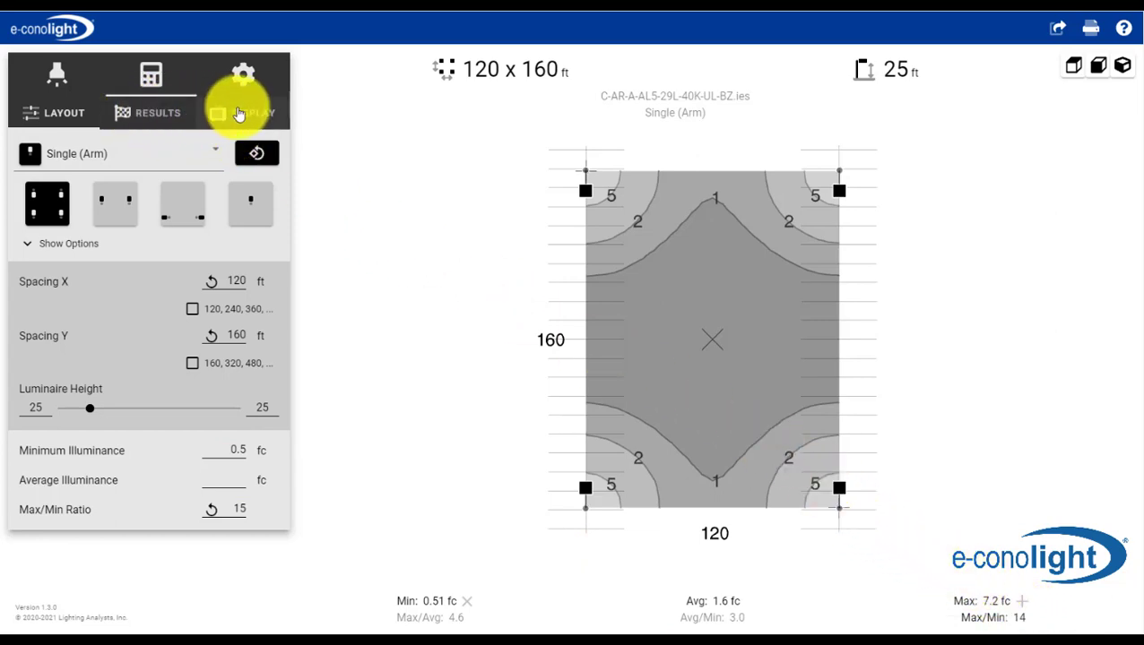
In Results Display, keep contour lines, widen calc-point value spacing, and keep the minimum marker on.
left_click(238, 112)
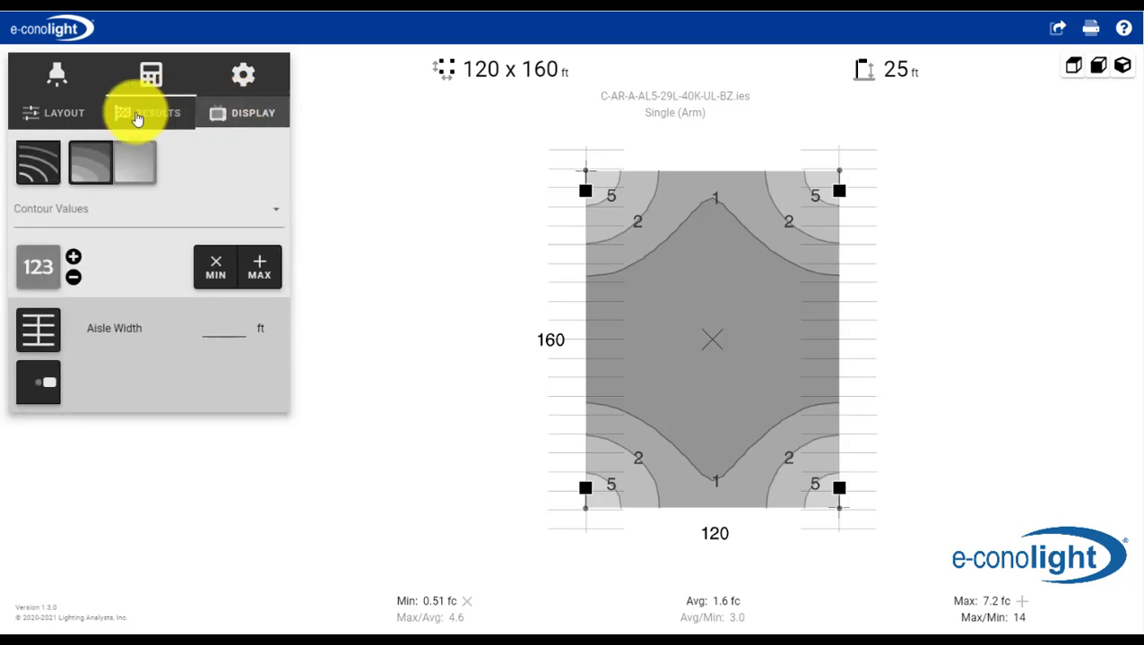
left_click(37, 176)
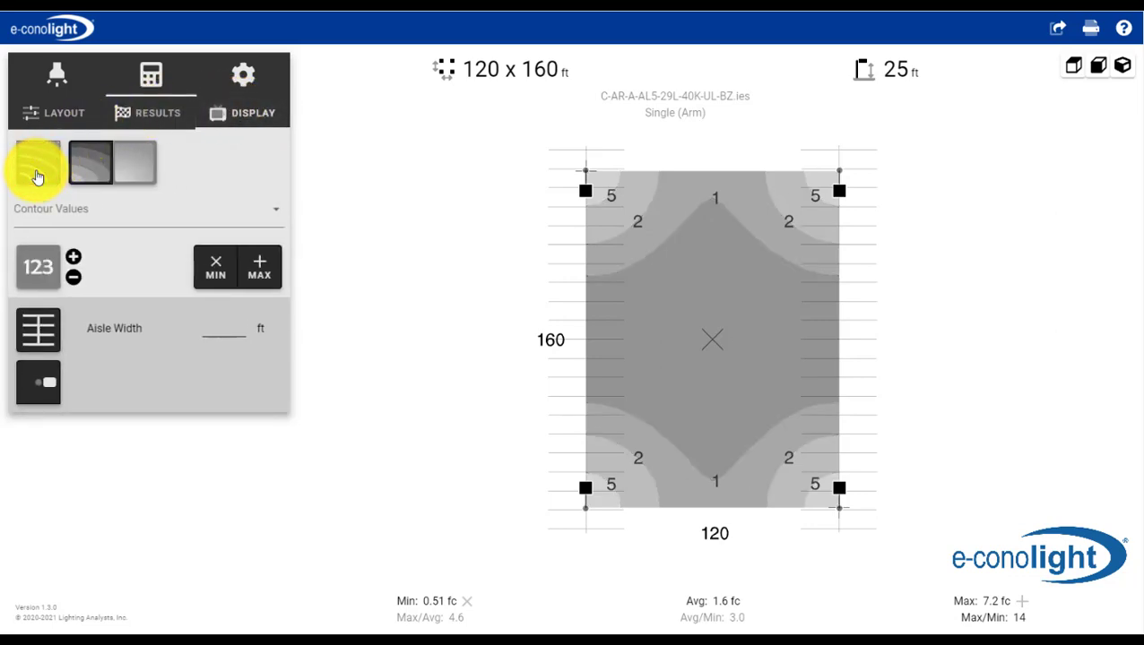
left_click(36, 173)
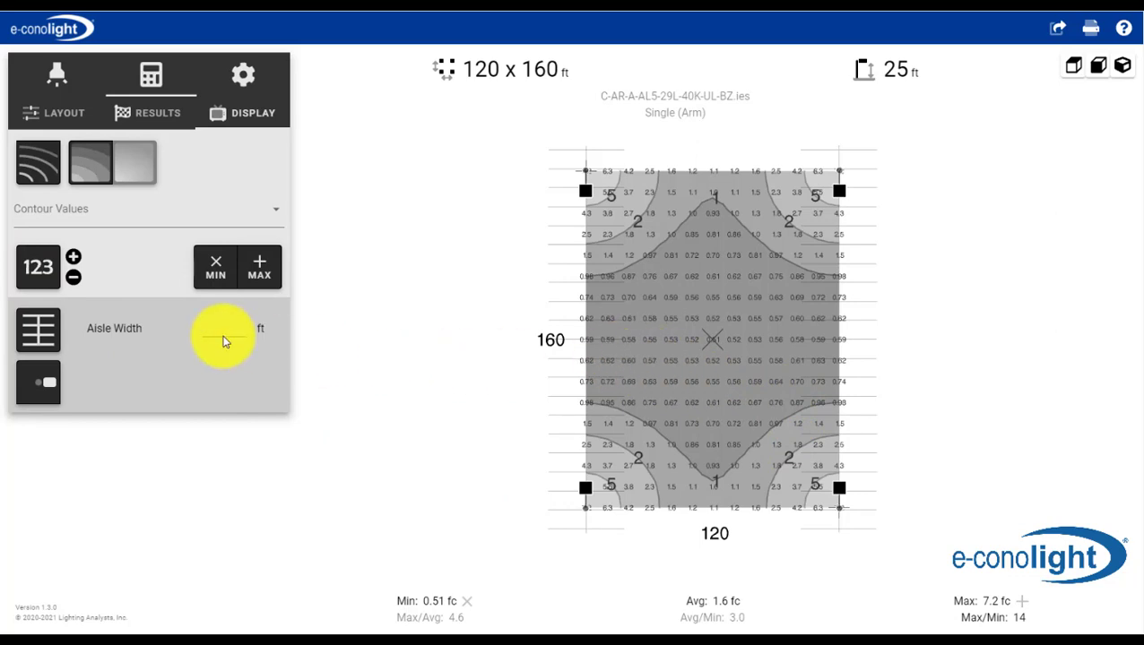
left_click(71, 279)
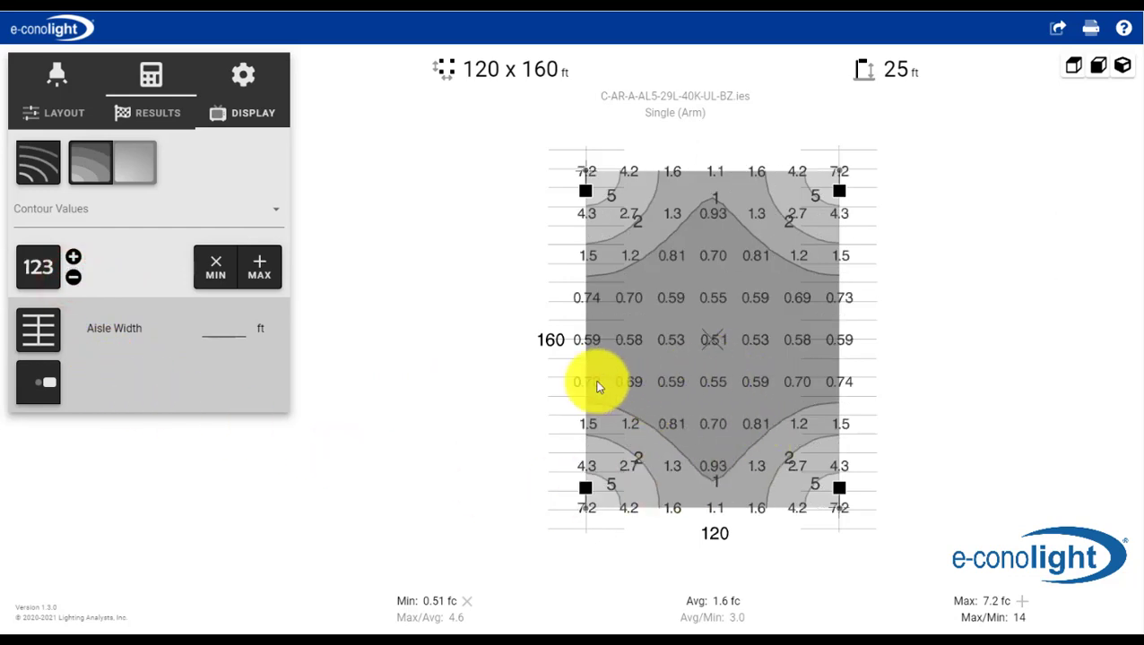
left_click(214, 284)
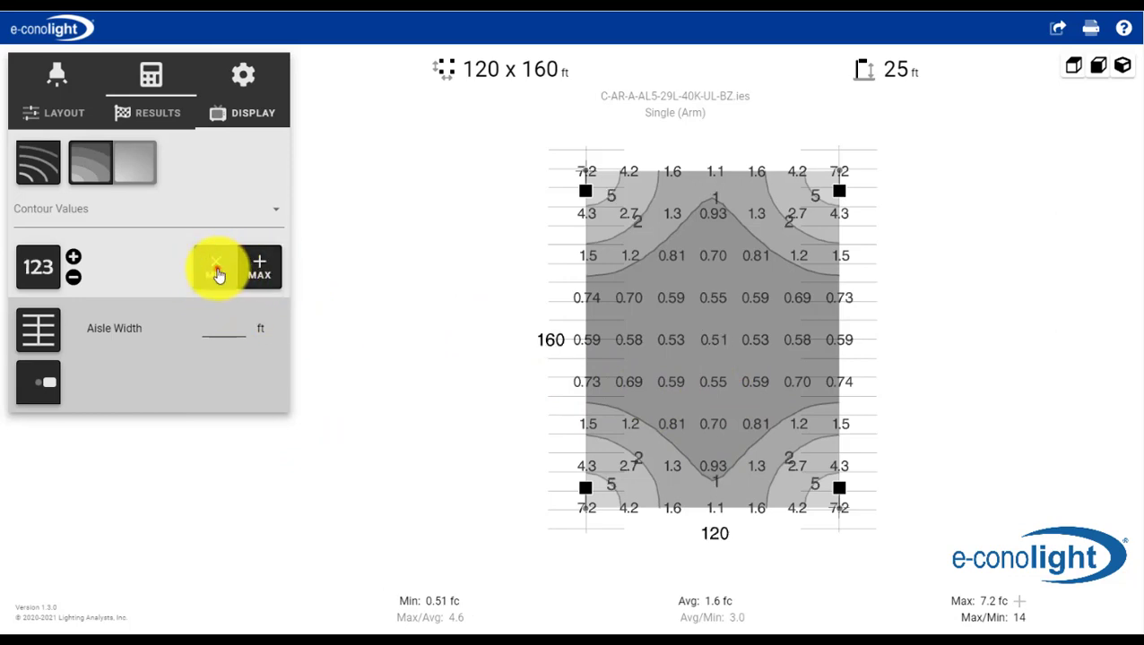
left_click(213, 270)
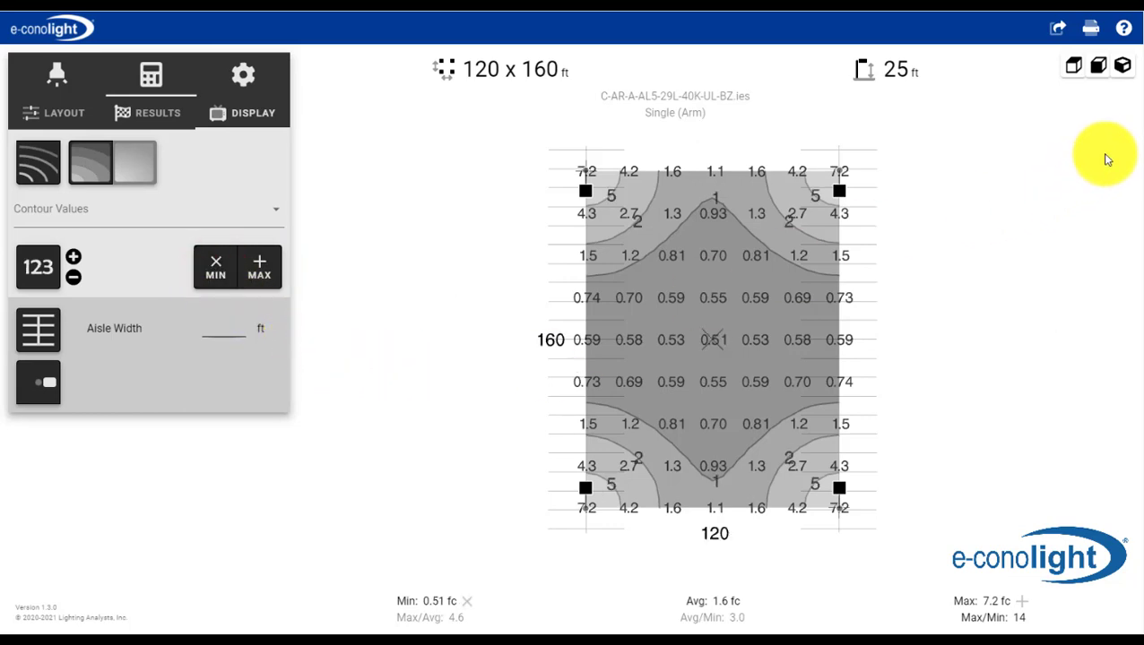
Switch the plan to 3D, orbit and zoom to inspect poles, then bring up sharing options.
left_click(1121, 66)
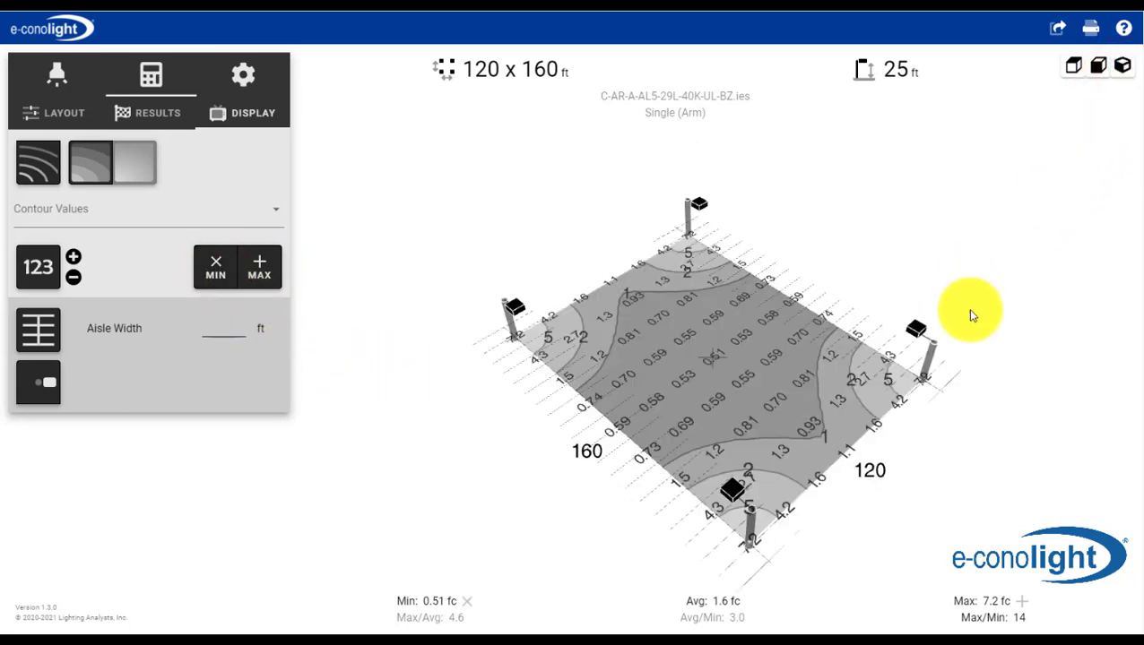
left_click_drag(978, 302, 943, 311)
scroll(942, 310, "up", 2)
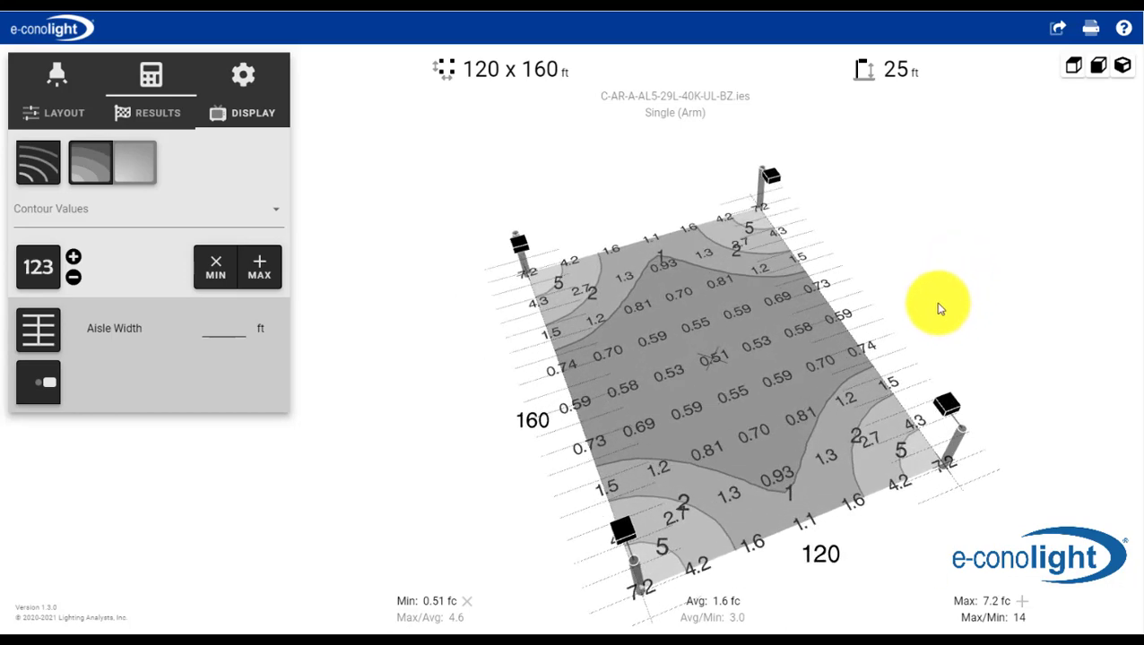
scroll(940, 308, "down", 2)
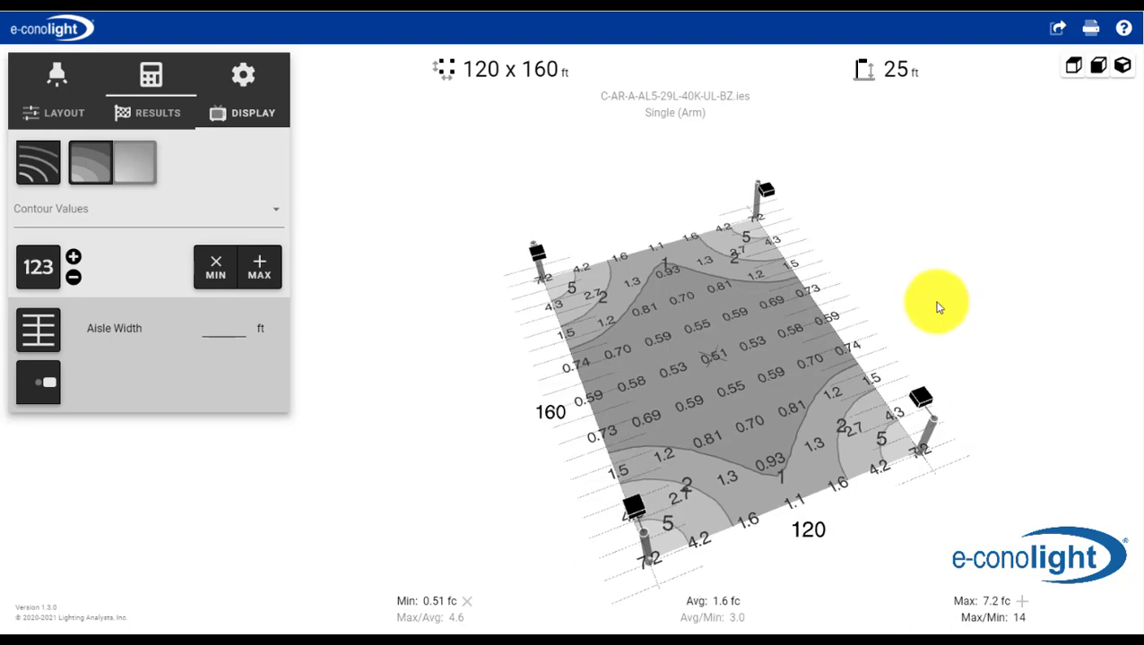
left_click(1054, 34)
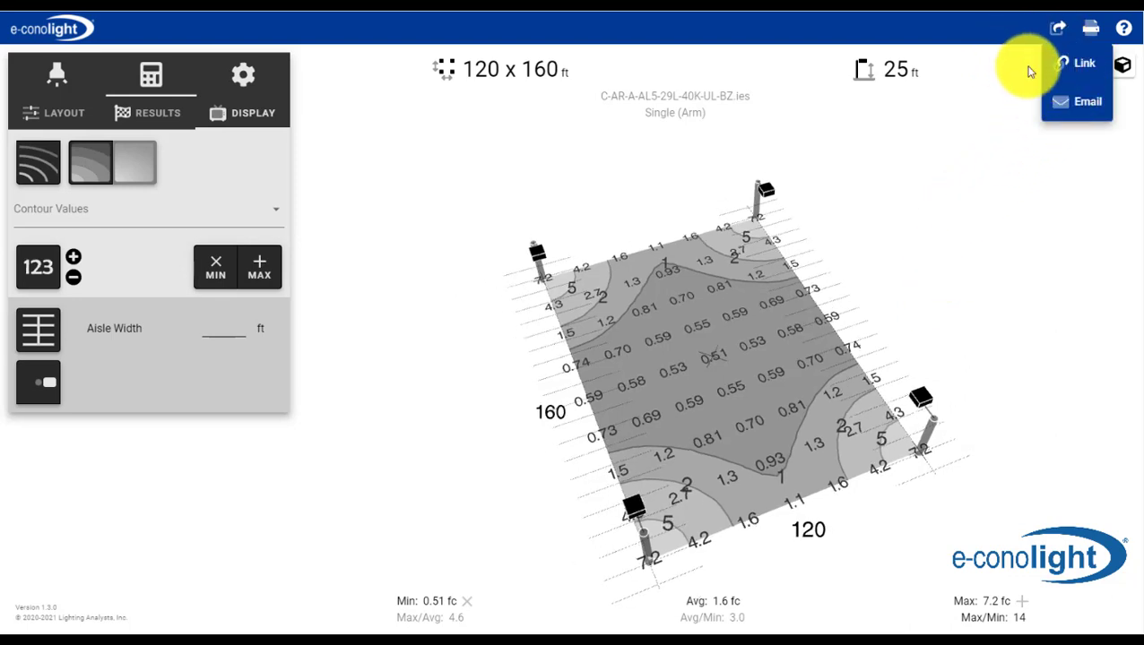
Open the Letter-size print preview of the report and select its Title box for editing.
left_click(1085, 32)
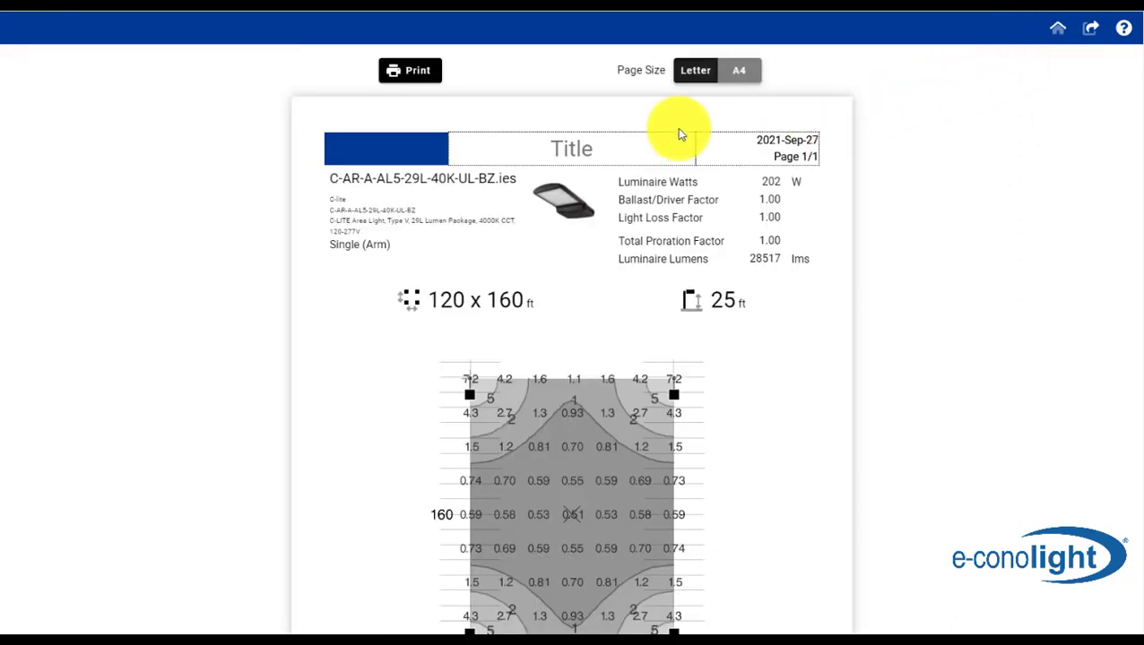
left_click(590, 146)
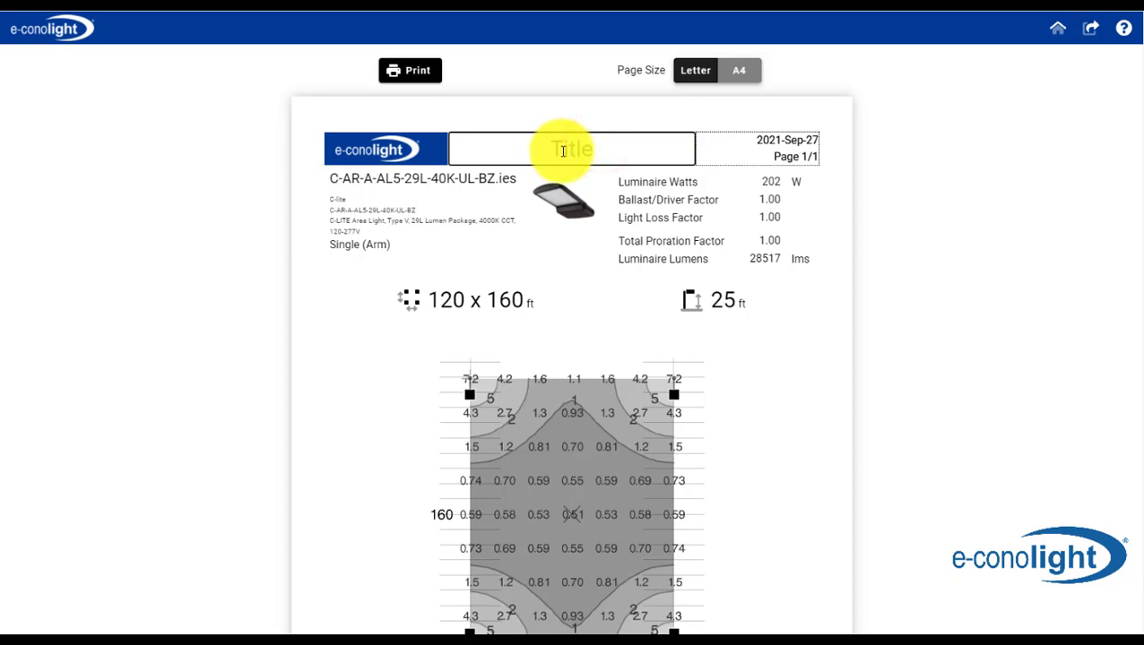
scroll(563, 151, "down", 2)
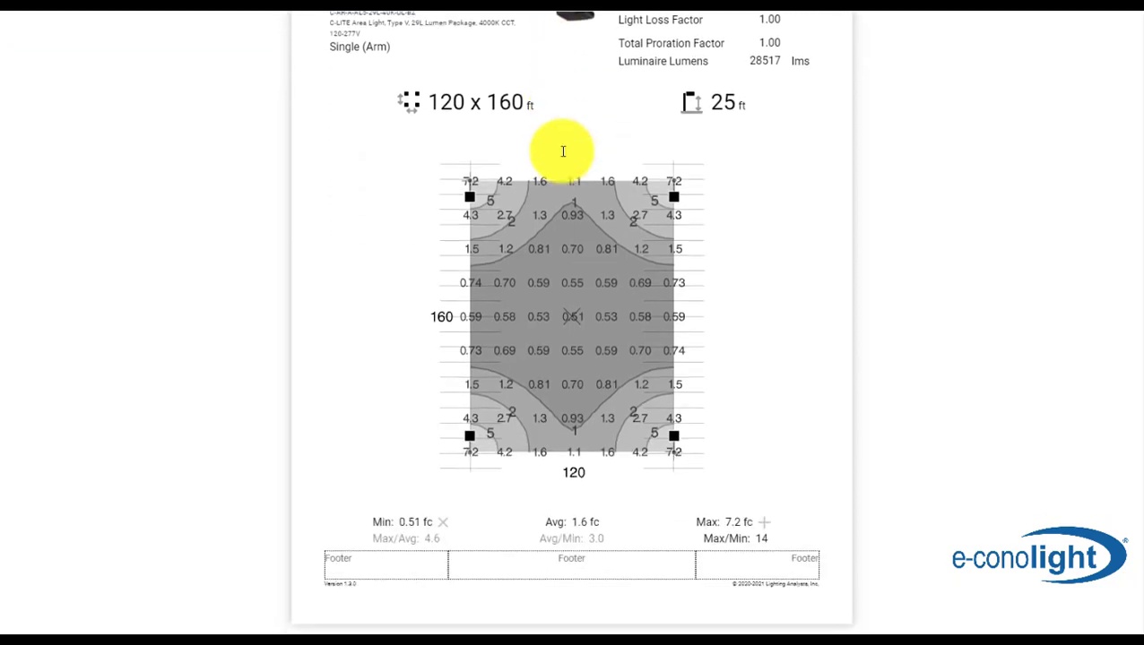
Select the left, centre and right footer text boxes, then return to the report's top.
left_click(372, 568)
left_click(493, 566)
left_click(764, 560)
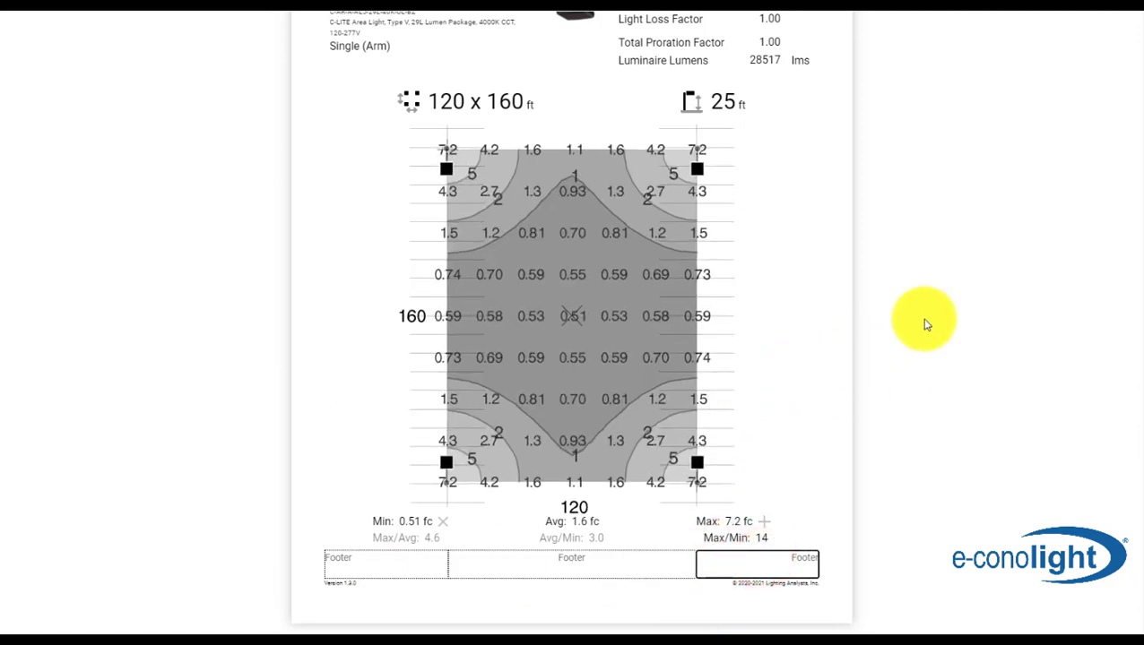
scroll(970, 319, "up", 1)
scroll(992, 321, "up", 2)
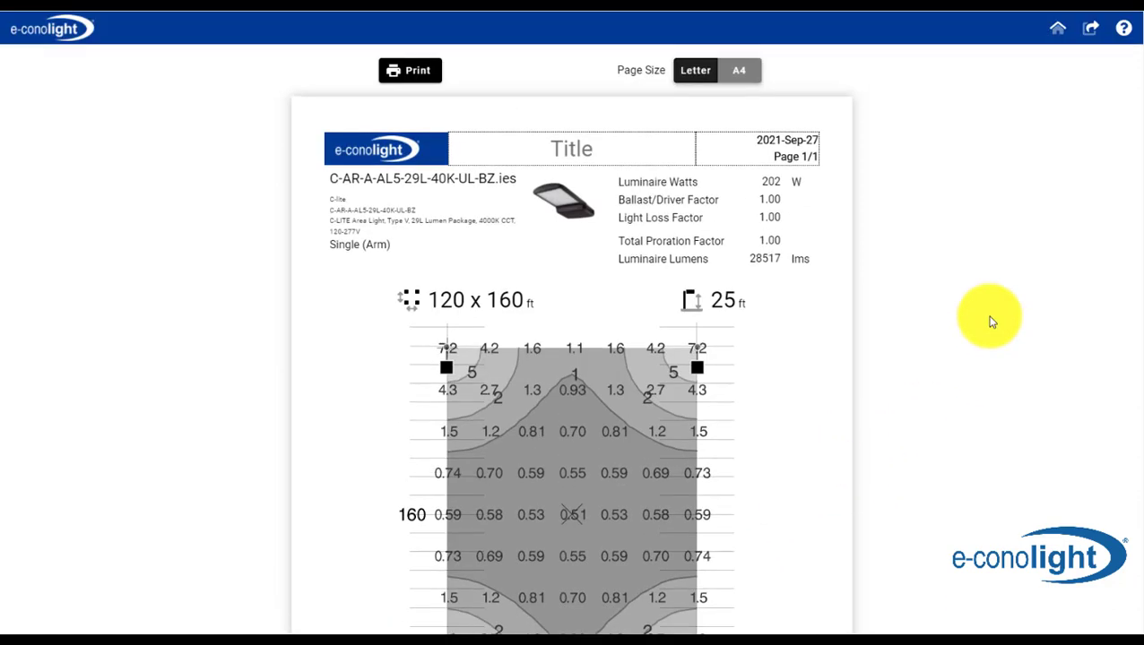